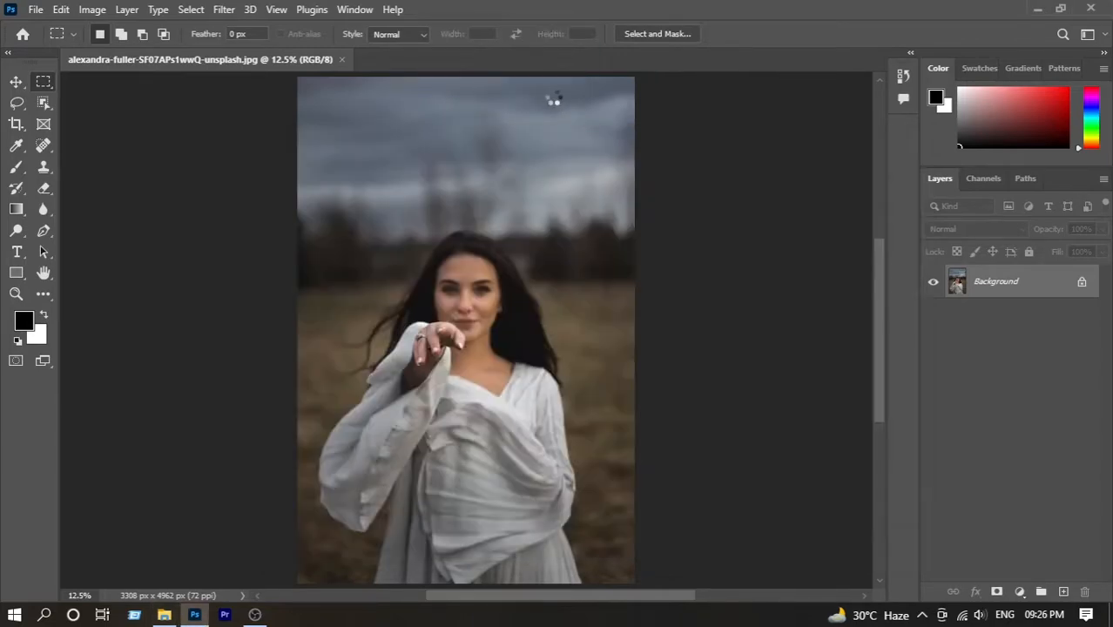
Place the like notification graphic beside the woman's head and rename its layer as like icon.
{"action": "left_click_drag", "start_coordinate": [486, 320], "coordinate": [559, 251]}
{"action": "left_click", "coordinate": [809, 34]}
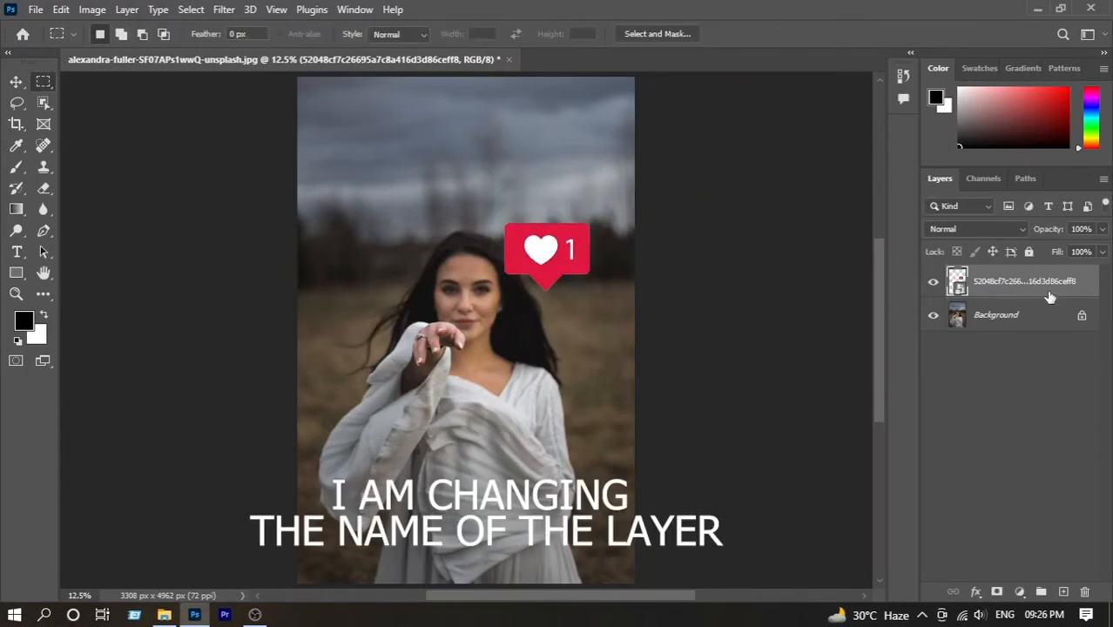
{"action": "double_click", "coordinate": [1050, 281]}
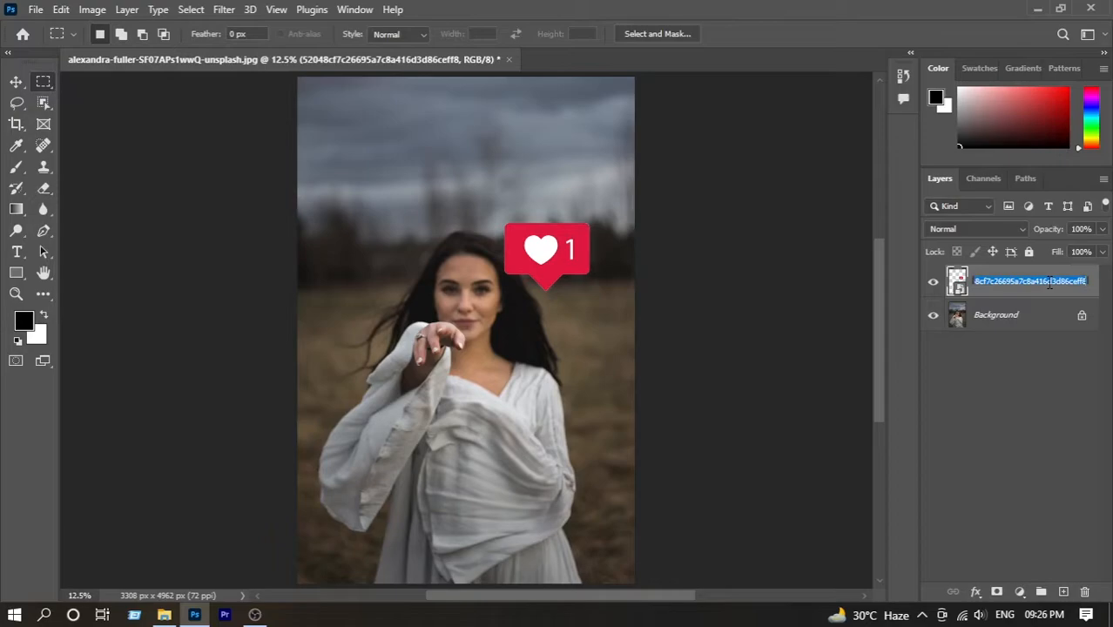
{"action": "key", "text": "BackSpace"}
{"action": "type", "text": "like icon"}
{"action": "key", "text": "Return"}
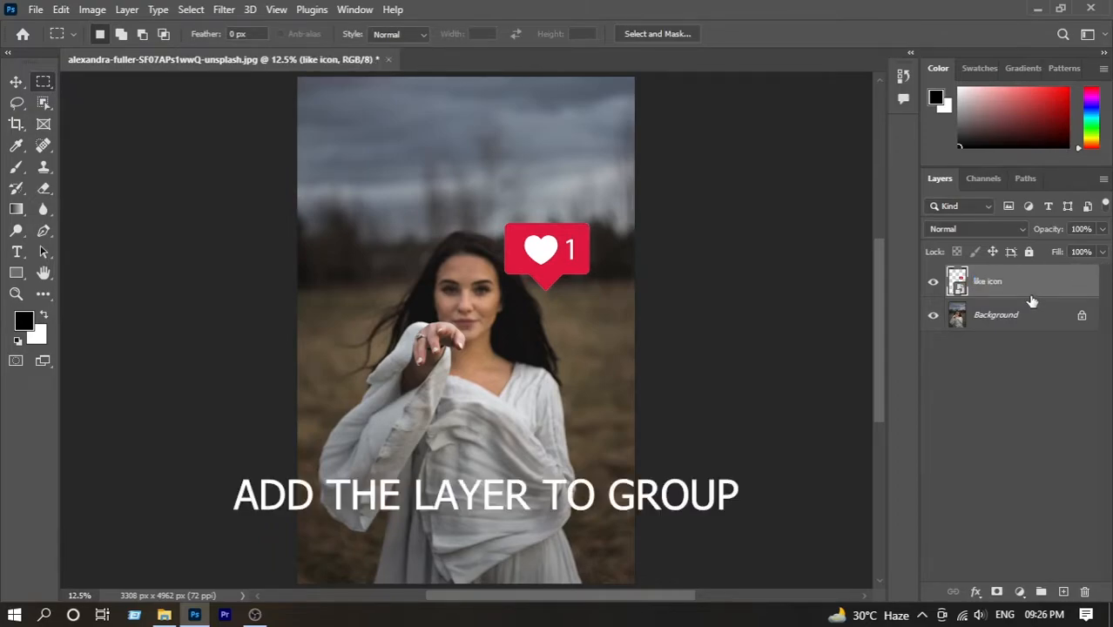
Put the like icon layer into a group and apply a Gaussian Blur with a radius of 5 pixels to it.
{"action": "key", "text": "ctrl+g"}
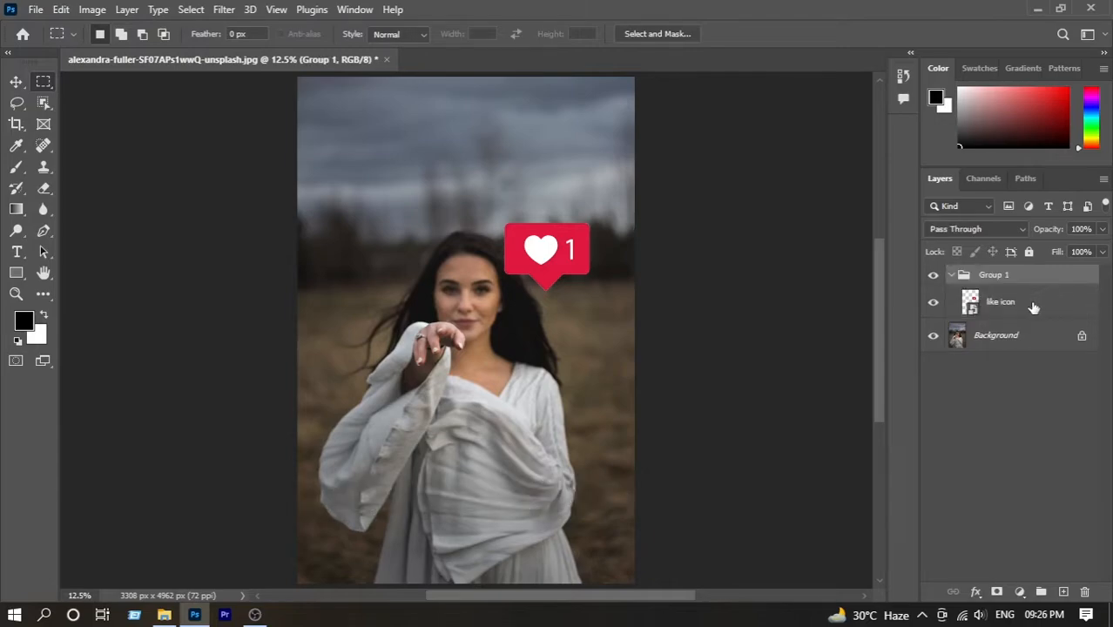
{"action": "left_click", "coordinate": [1037, 306]}
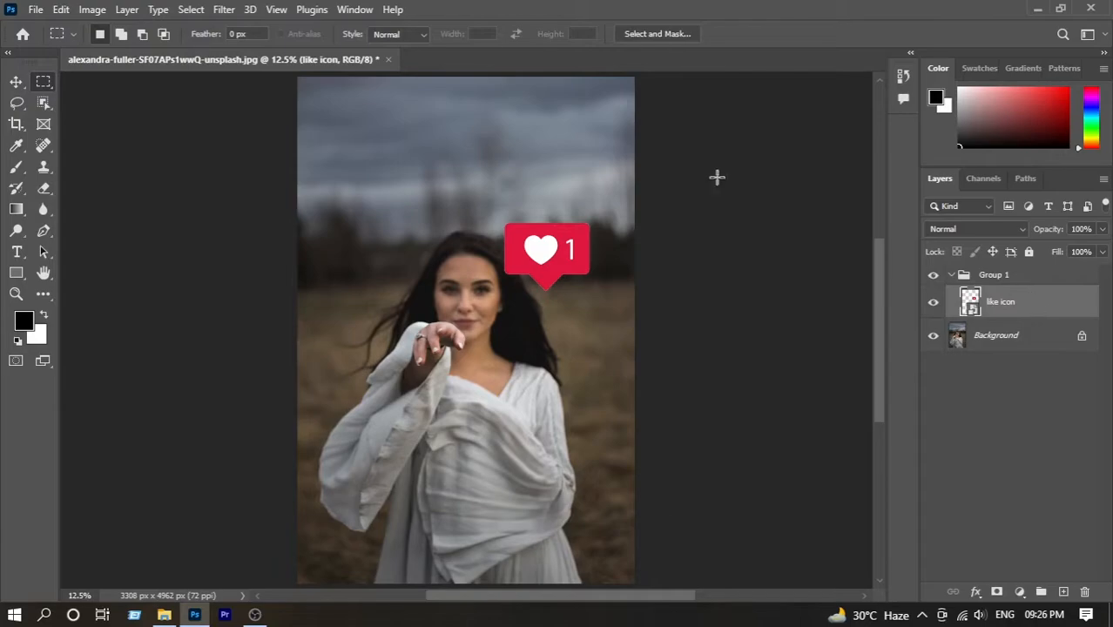
{"action": "left_click", "coordinate": [223, 10]}
{"action": "mouse_move", "coordinate": [253, 224]}
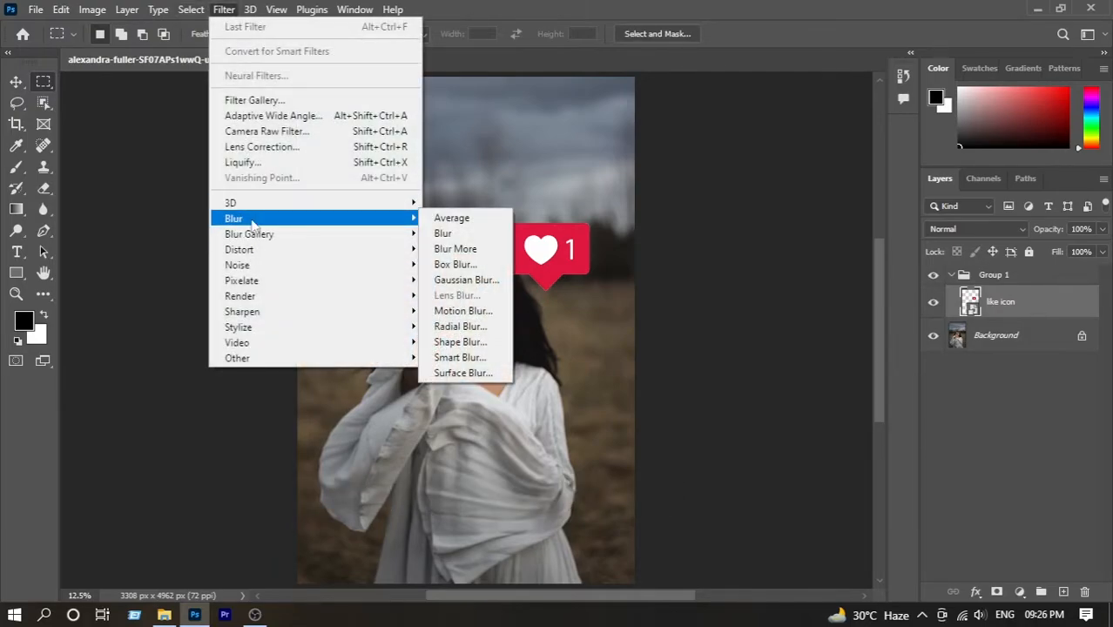
{"action": "left_click", "coordinate": [468, 279]}
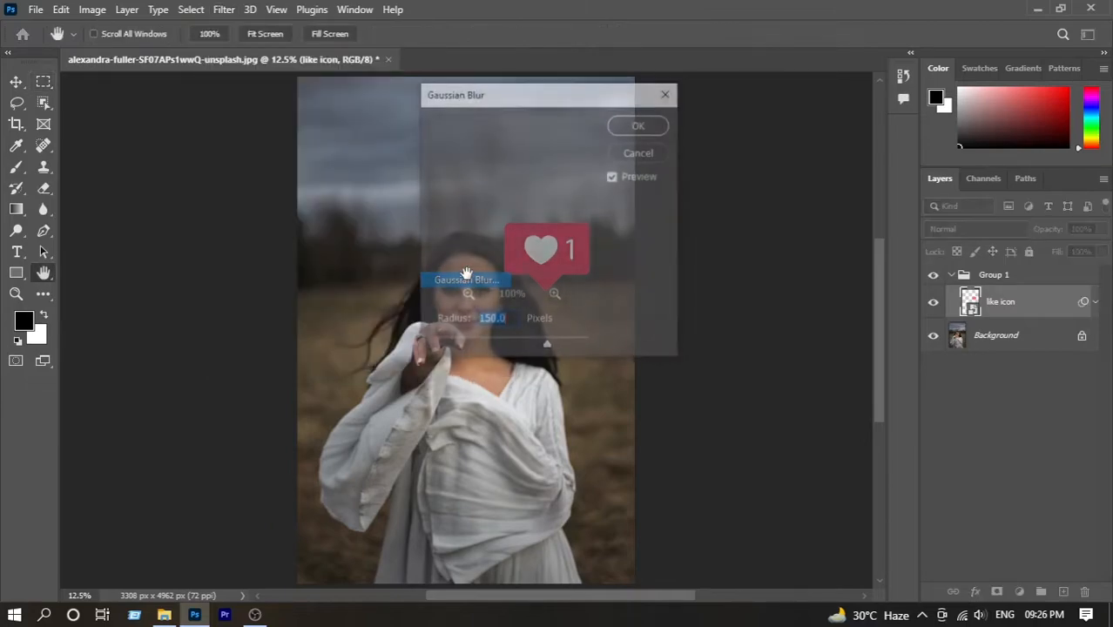
{"action": "type", "text": "5"}
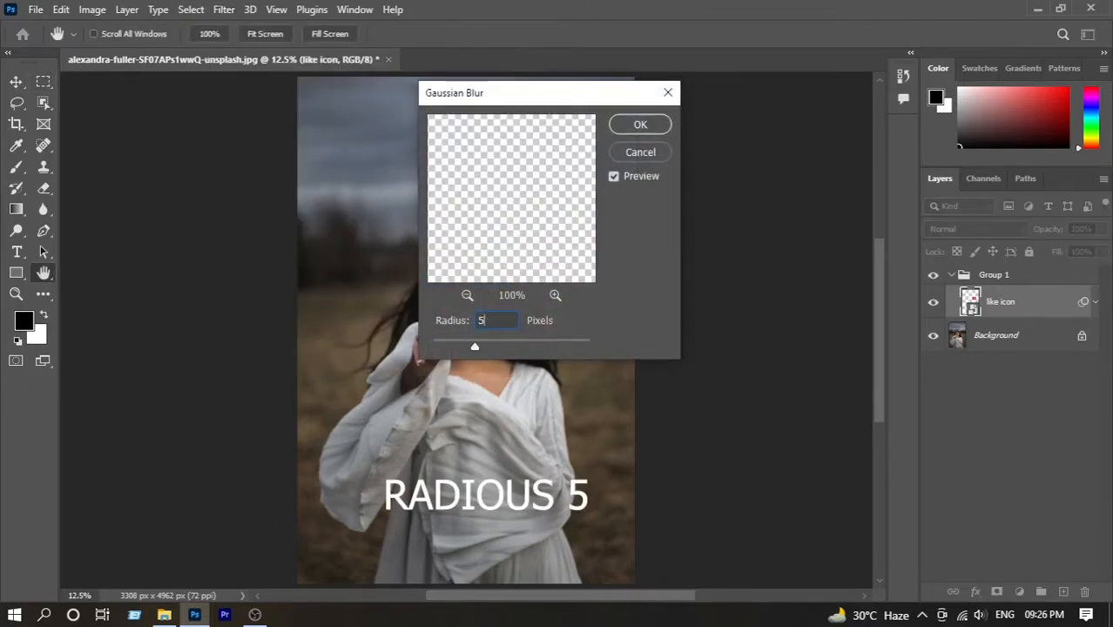
{"action": "key", "text": "Return"}
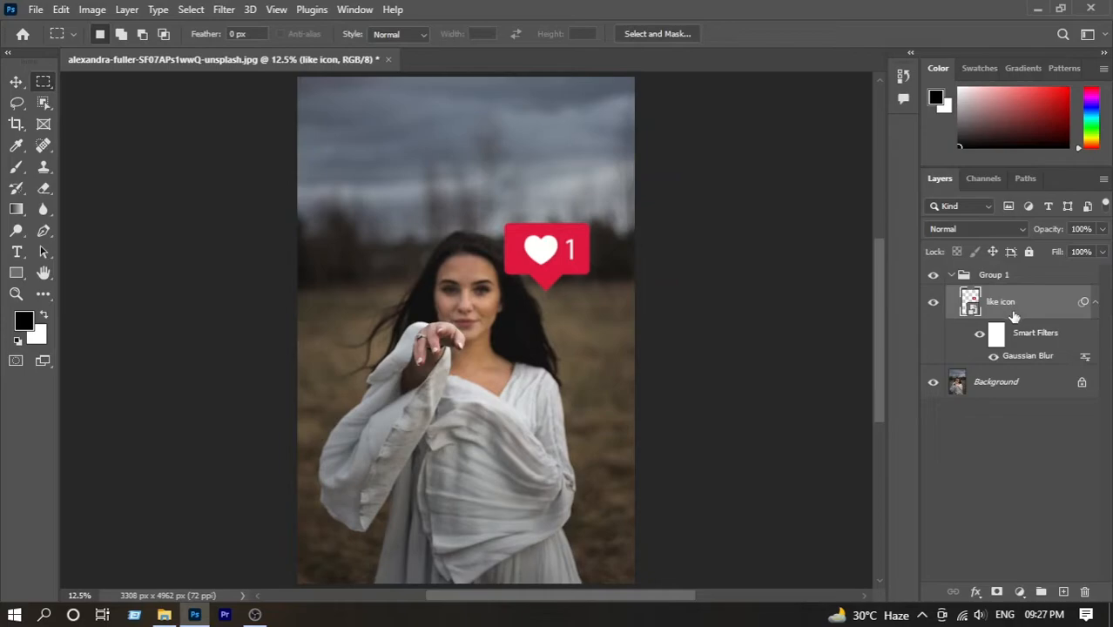
Duplicate the like icon layer and set the copy's Gaussian Blur radius to 150 pixels.
{"action": "key", "text": "ctrl+j"}
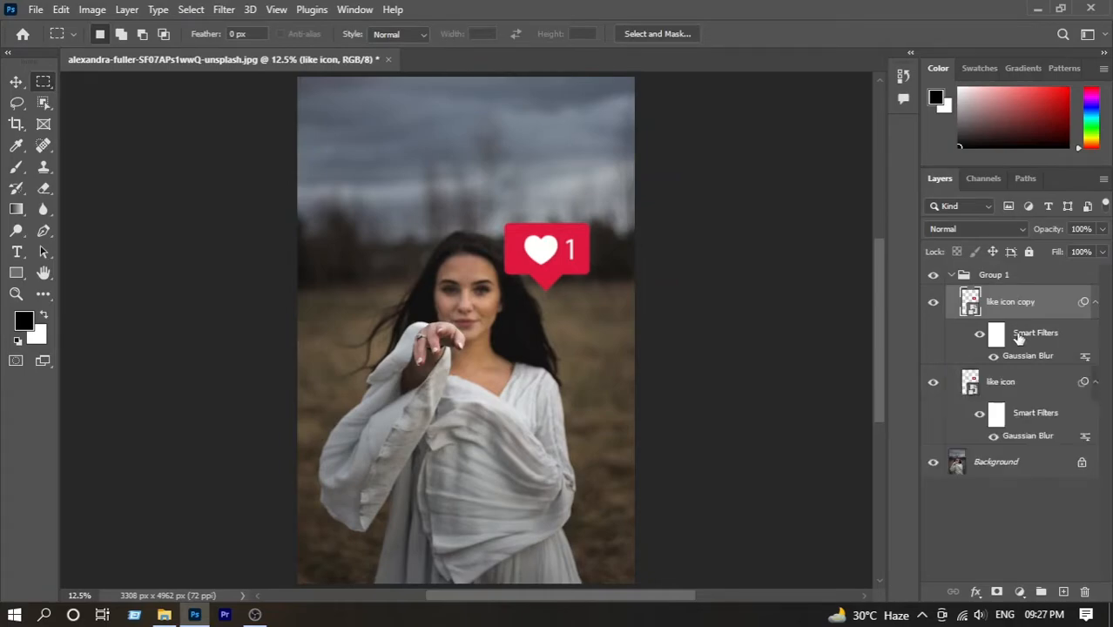
{"action": "double_click", "coordinate": [1020, 356]}
{"action": "type", "text": "150"}
{"action": "key", "text": "Return"}
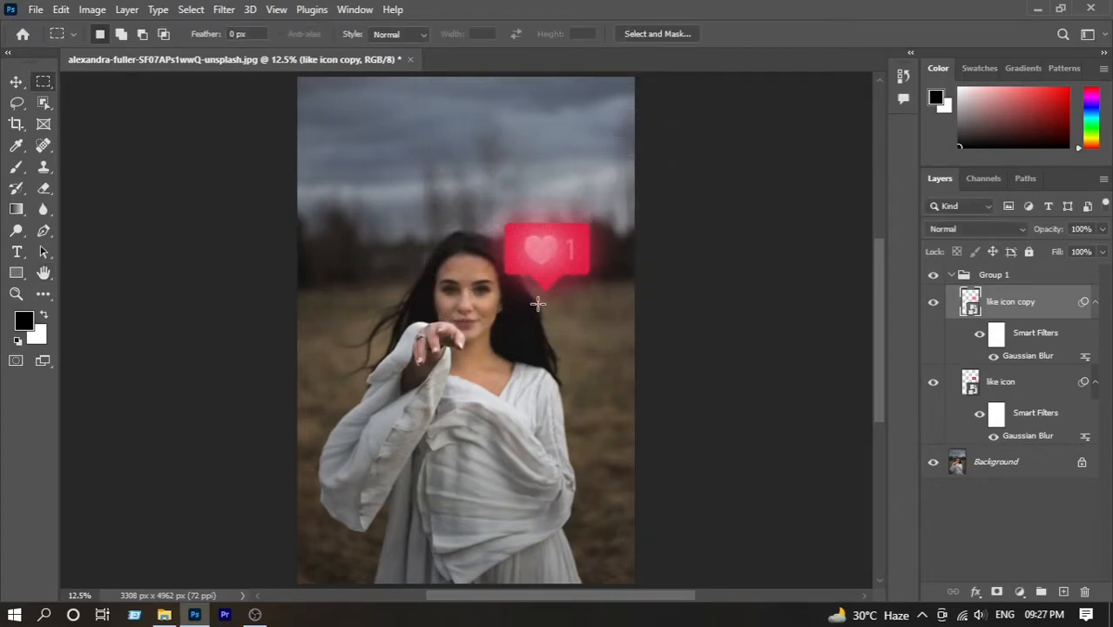
Set the blurred copy's blend mode to Screen, duplicate that layer and collapse the group.
{"action": "left_click", "coordinate": [973, 230]}
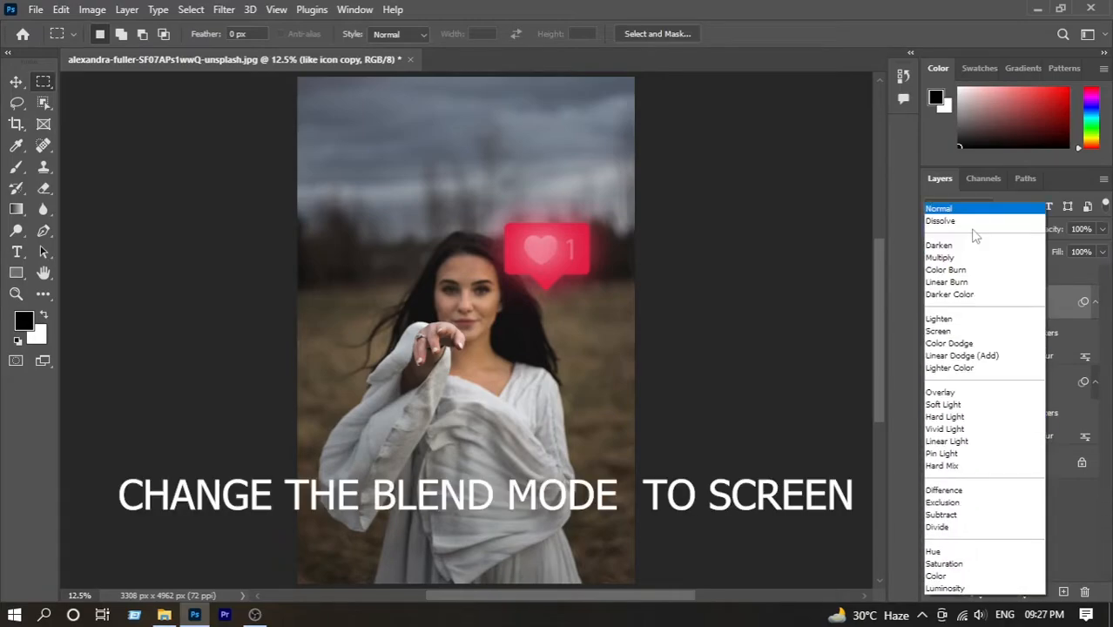
{"action": "left_click", "coordinate": [938, 332]}
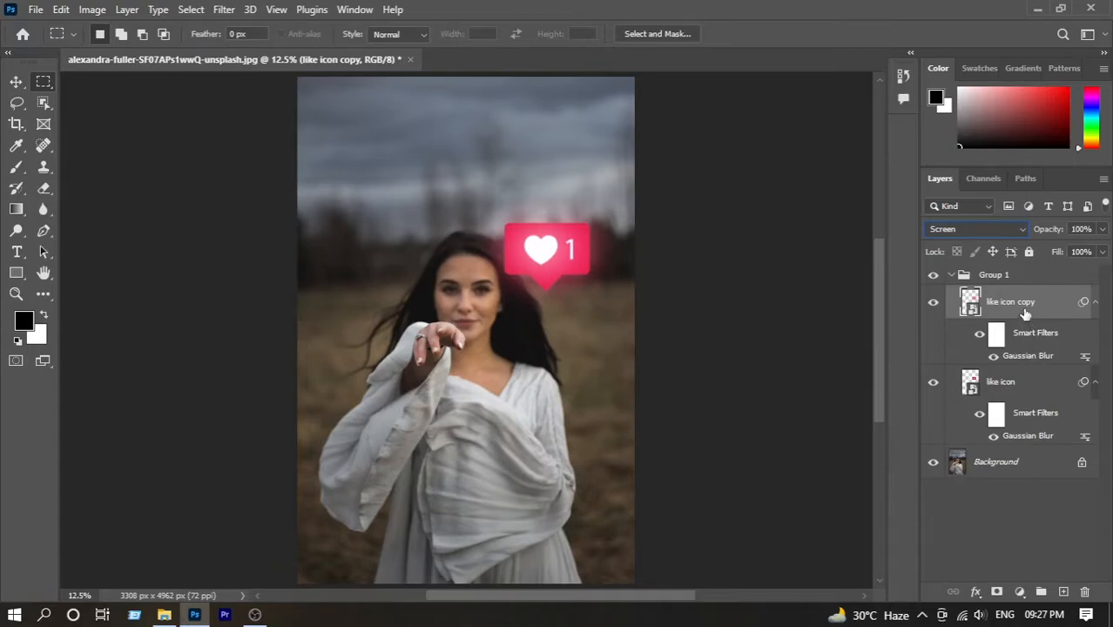
{"action": "key", "text": "ctrl+j"}
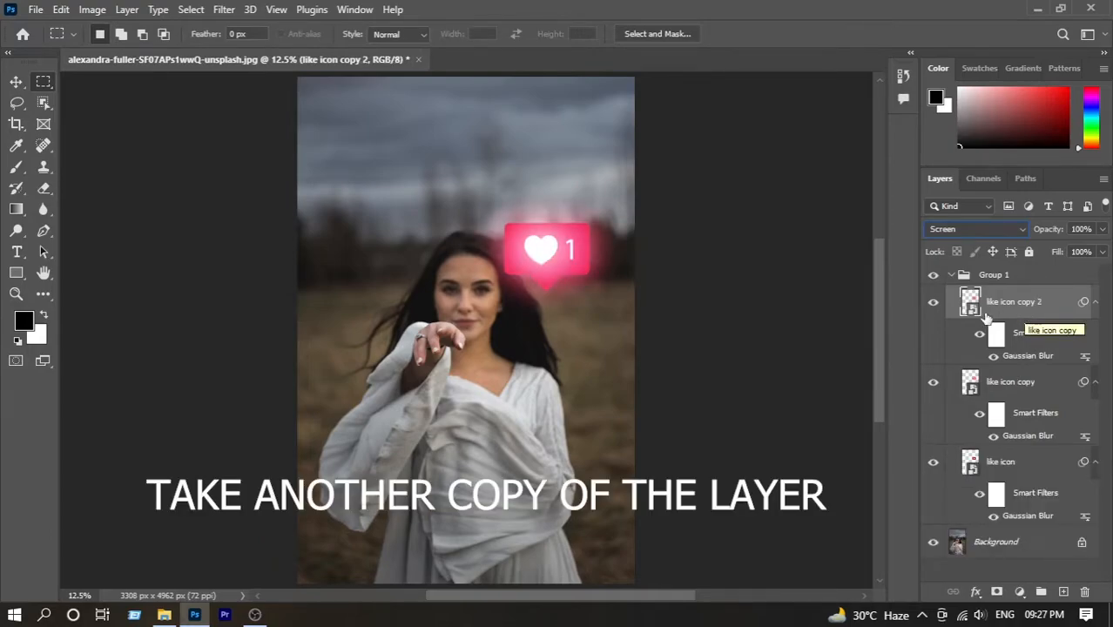
{"action": "left_click", "coordinate": [953, 276]}
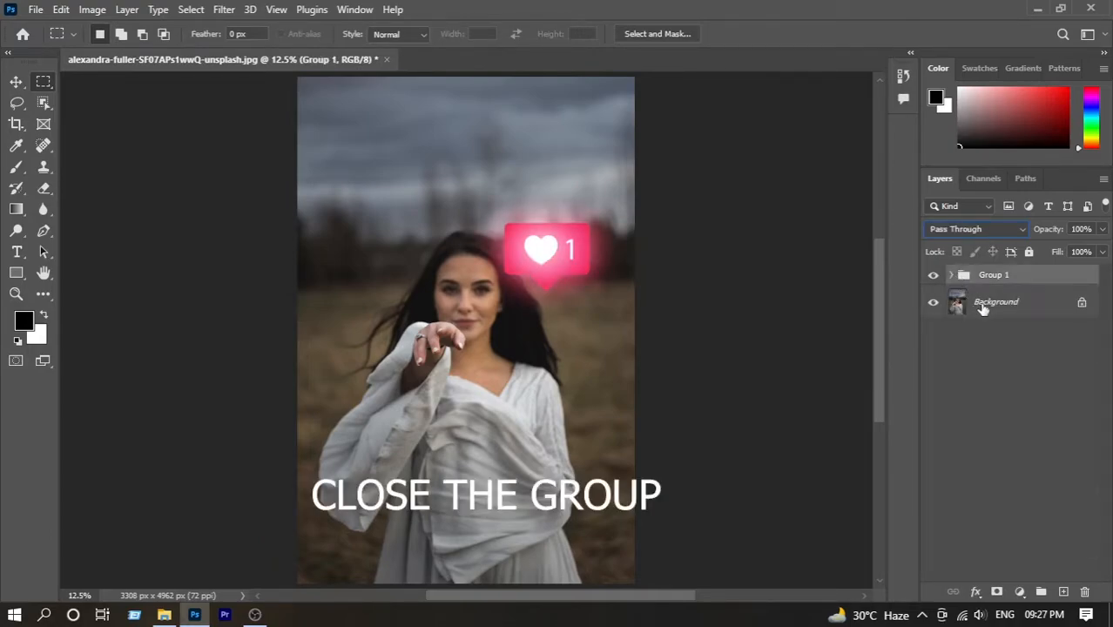
Duplicate the Background layer and convert the copy to a smart object.
{"action": "left_click", "coordinate": [982, 307]}
{"action": "key", "text": "ctrl+j"}
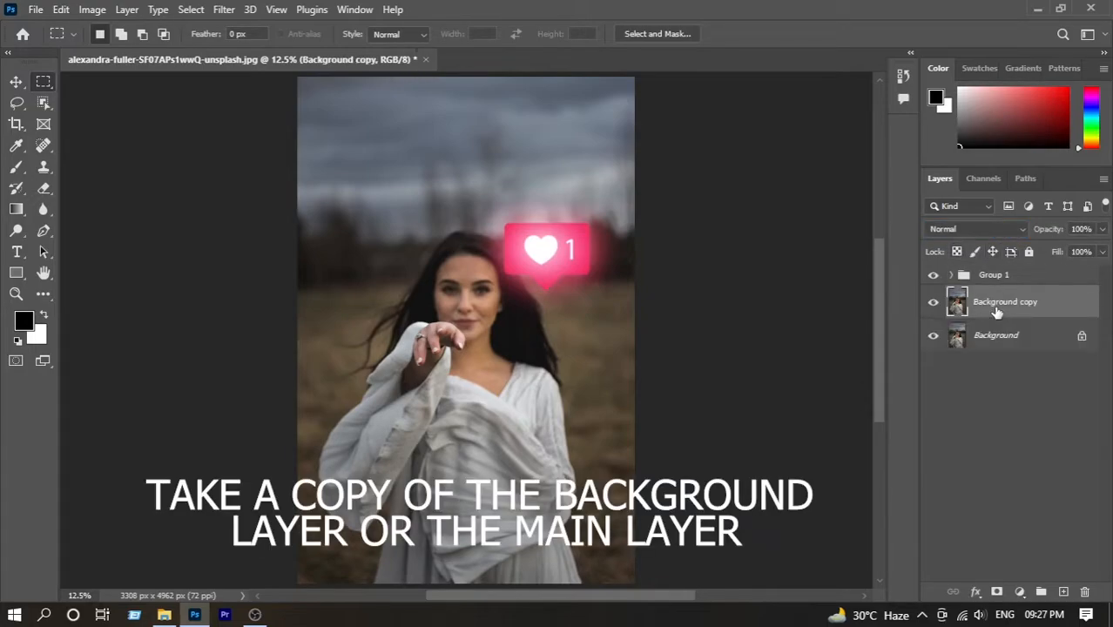
{"action": "right_click", "coordinate": [1040, 310]}
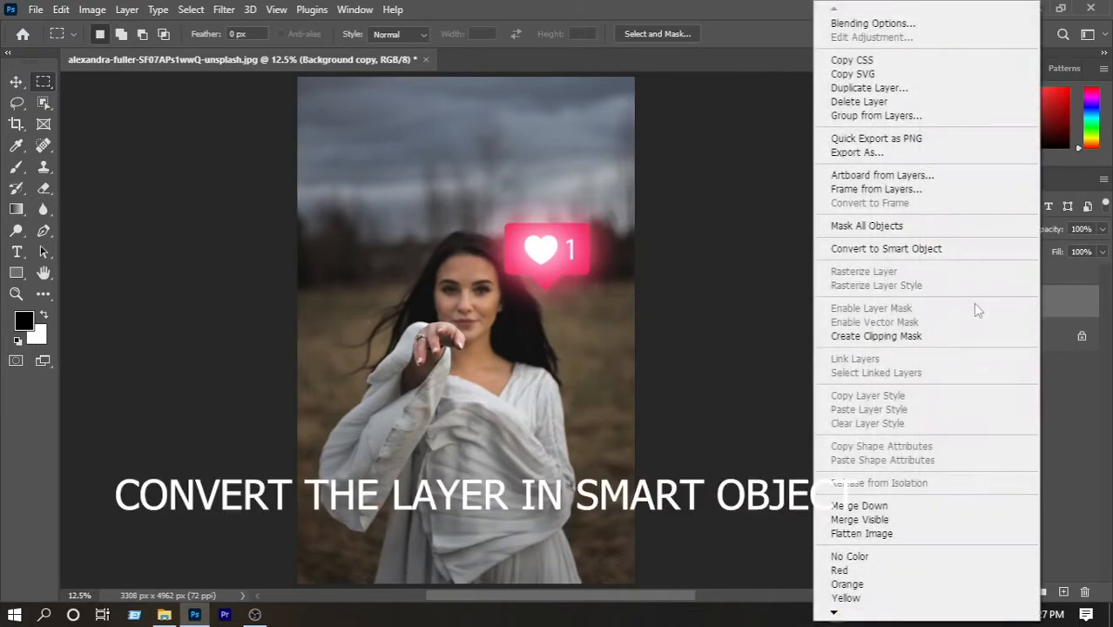
{"action": "left_click", "coordinate": [913, 250]}
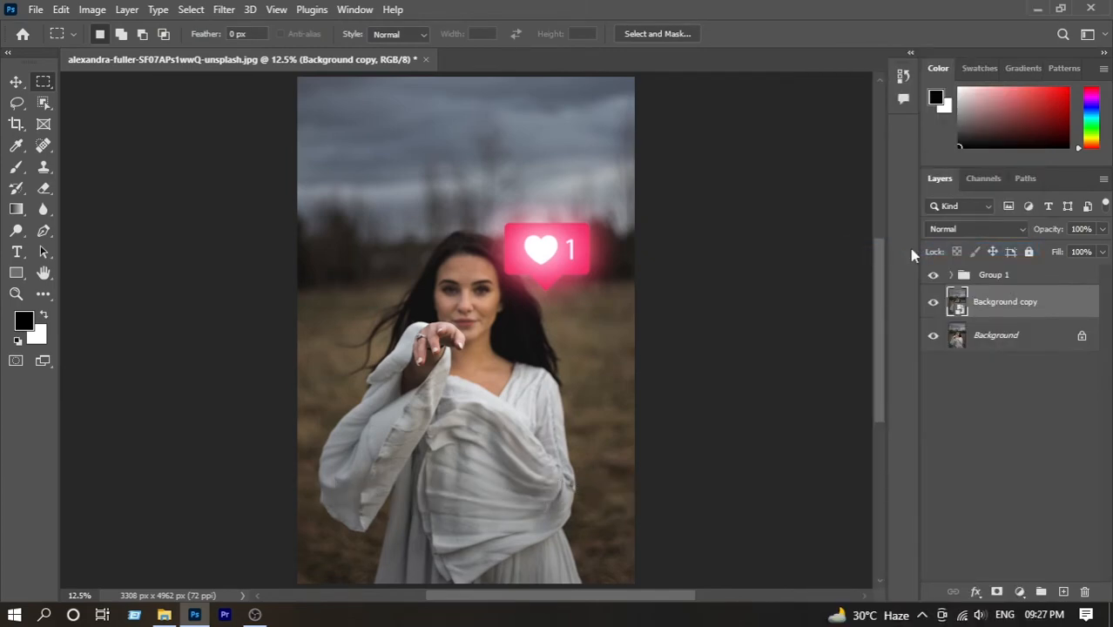
Start the Lighting Effects filter on the Background copy with the Flashlight preset.
{"action": "left_click", "coordinate": [219, 9]}
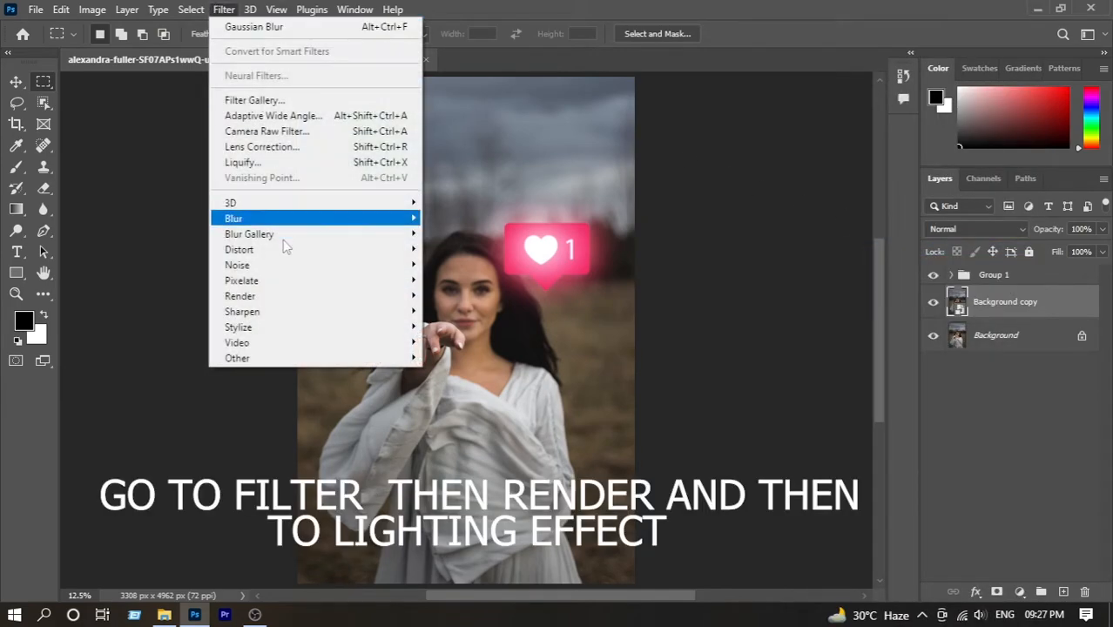
{"action": "mouse_move", "coordinate": [281, 296]}
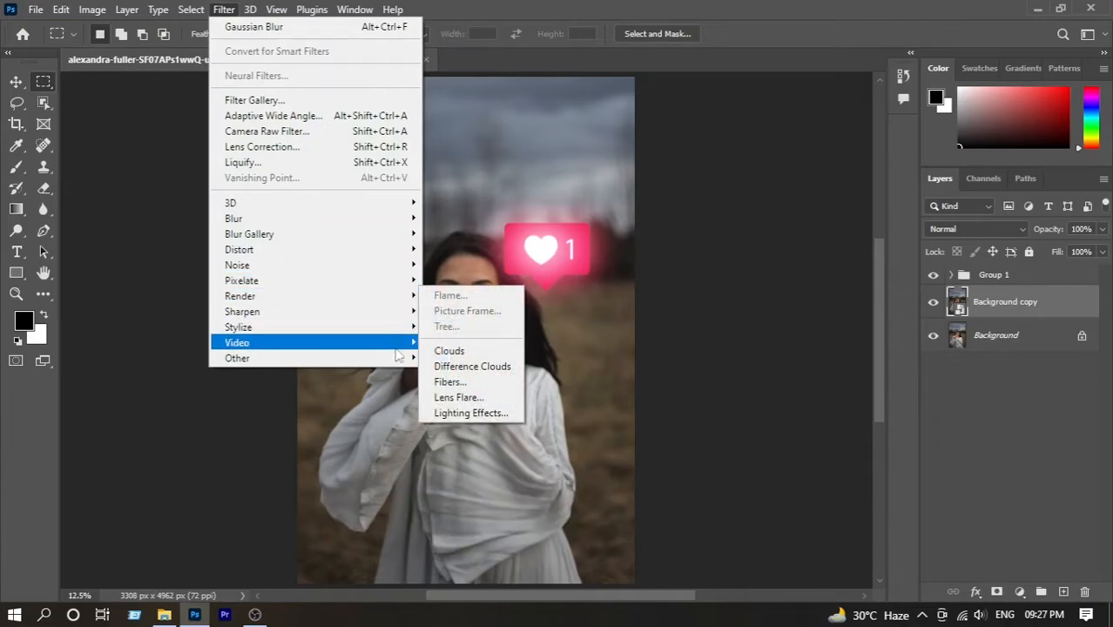
{"action": "left_click", "coordinate": [444, 414]}
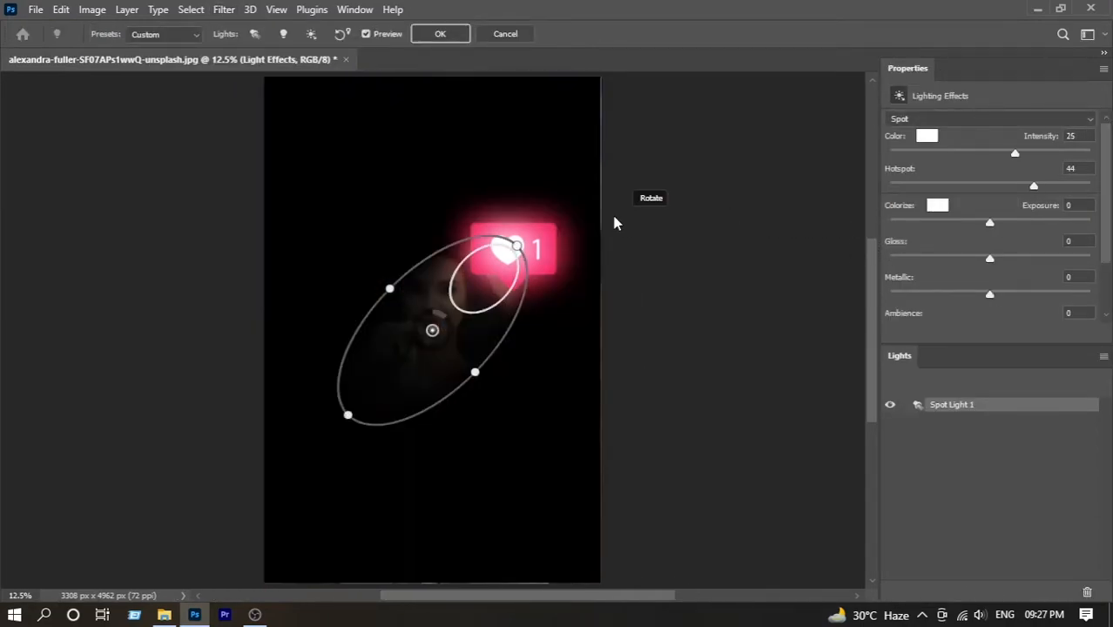
{"action": "left_click", "coordinate": [183, 34]}
{"action": "left_click", "coordinate": [166, 147]}
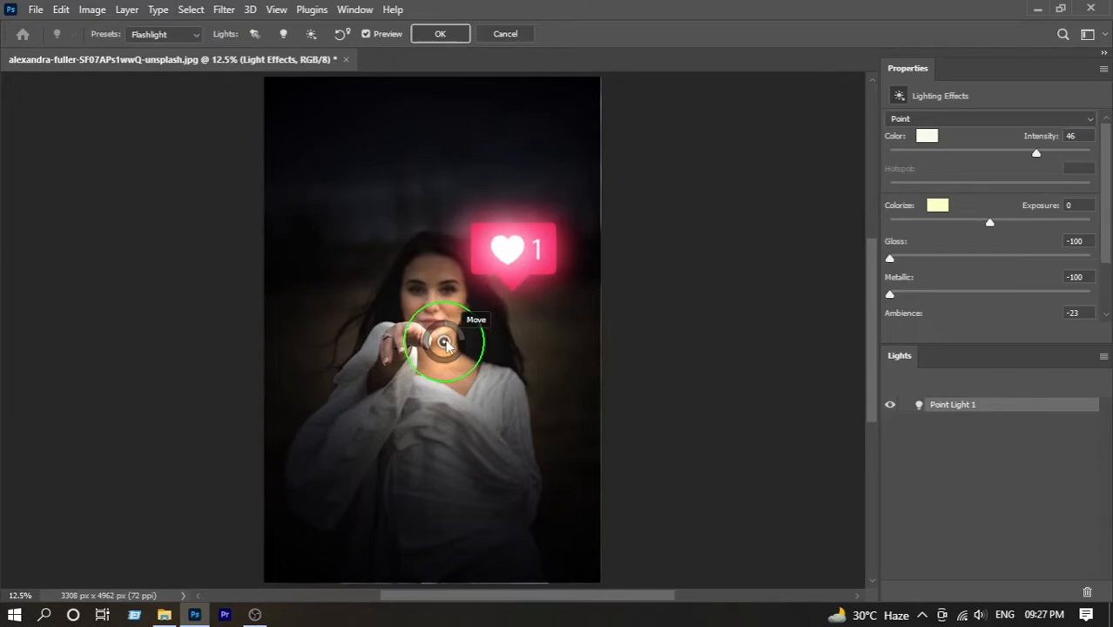
Move the point light onto the woman's face and slightly reduce its intensity.
{"action": "left_click_drag", "start_coordinate": [444, 344], "coordinate": [446, 328]}
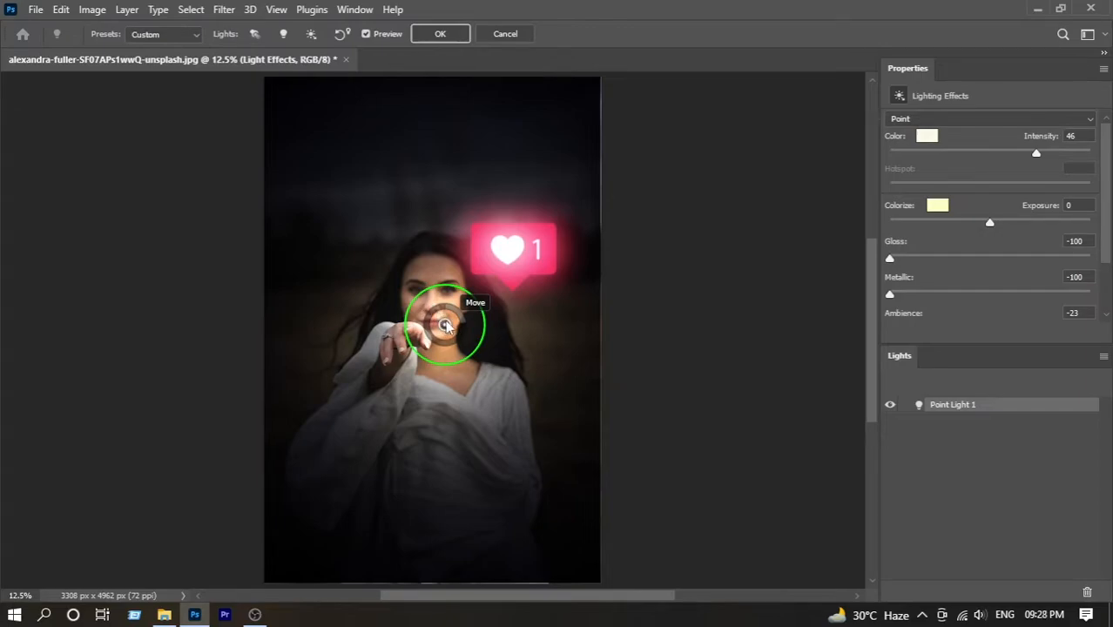
{"action": "left_click_drag", "start_coordinate": [438, 311], "coordinate": [436, 309]}
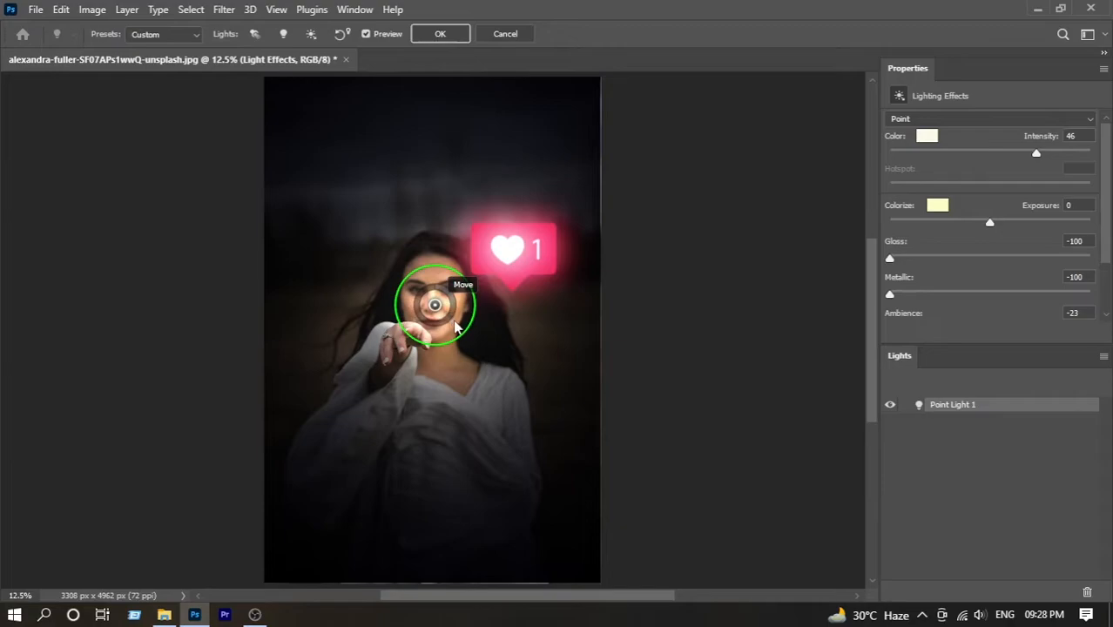
{"action": "left_click_drag", "start_coordinate": [455, 309], "coordinate": [445, 308]}
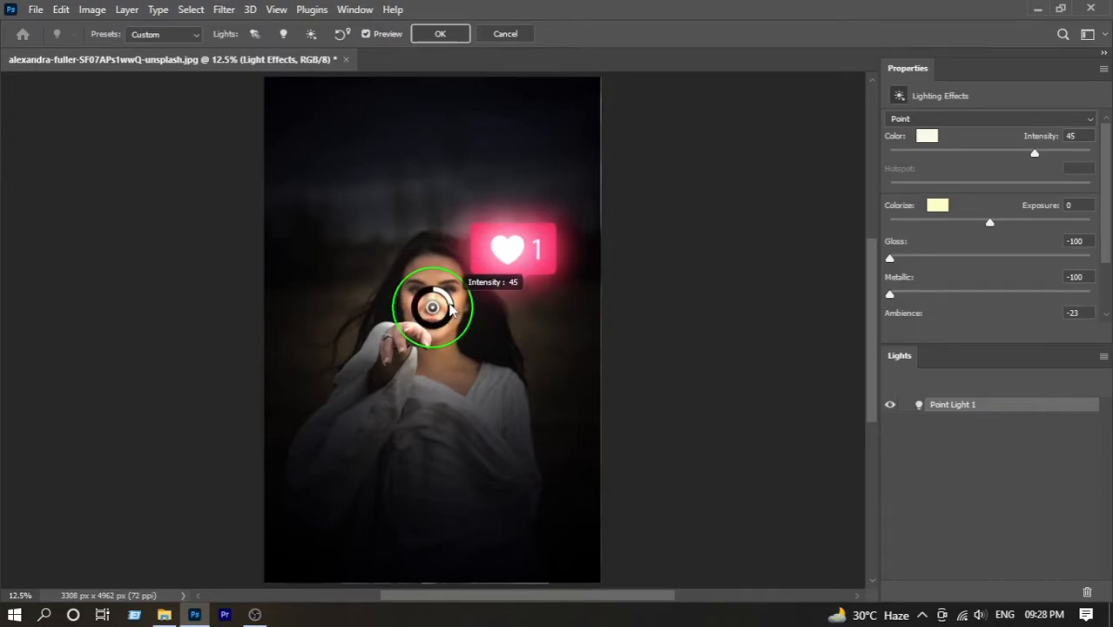
{"action": "left_click_drag", "start_coordinate": [454, 289], "coordinate": [427, 314]}
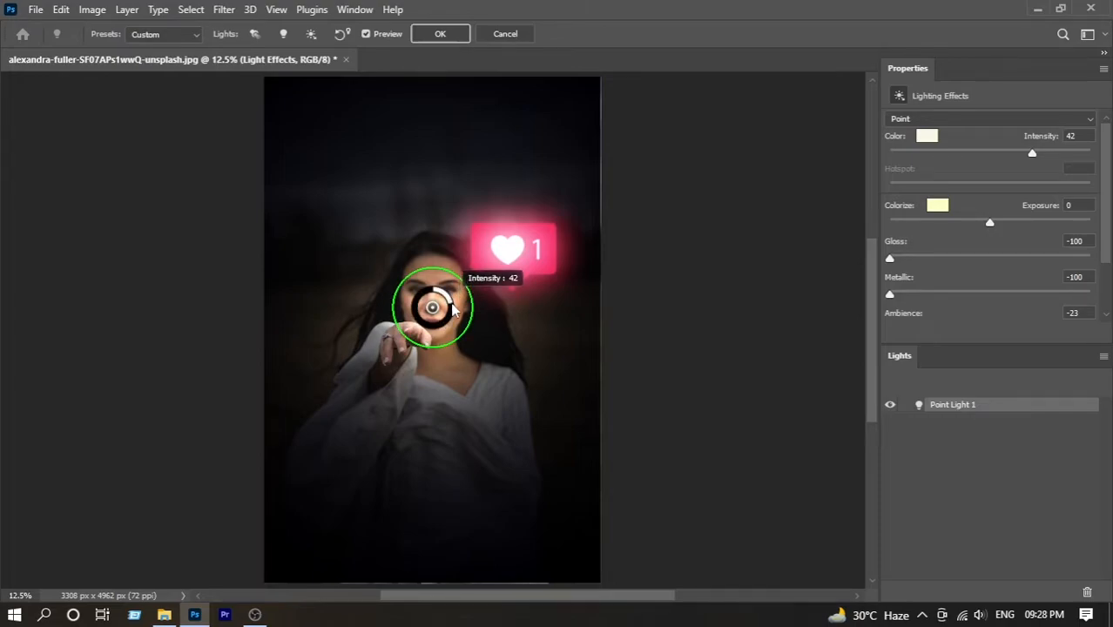
Set the point light's intensity to 35, enlarge its circle slightly around the face and apply the lighting effect.
{"action": "mouse_move", "coordinate": [1032, 154]}
{"action": "left_mouse_down"}
{"action": "mouse_move", "coordinate": [1043, 153]}
{"action": "mouse_move", "coordinate": [1027, 166]}
{"action": "left_mouse_up"}
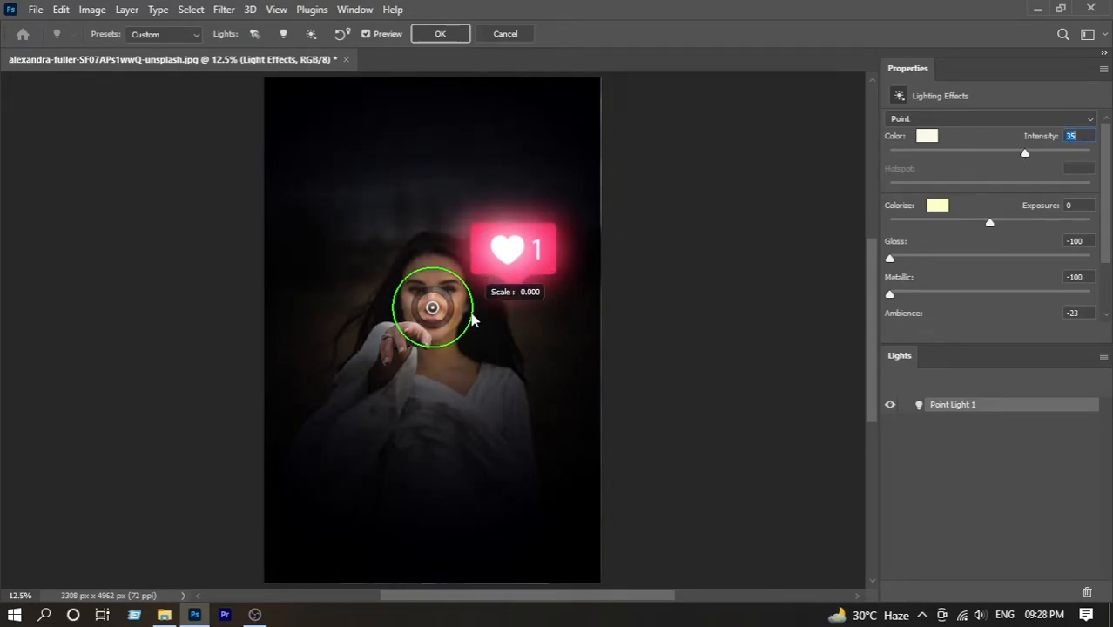
{"action": "left_click_drag", "start_coordinate": [475, 320], "coordinate": [482, 327]}
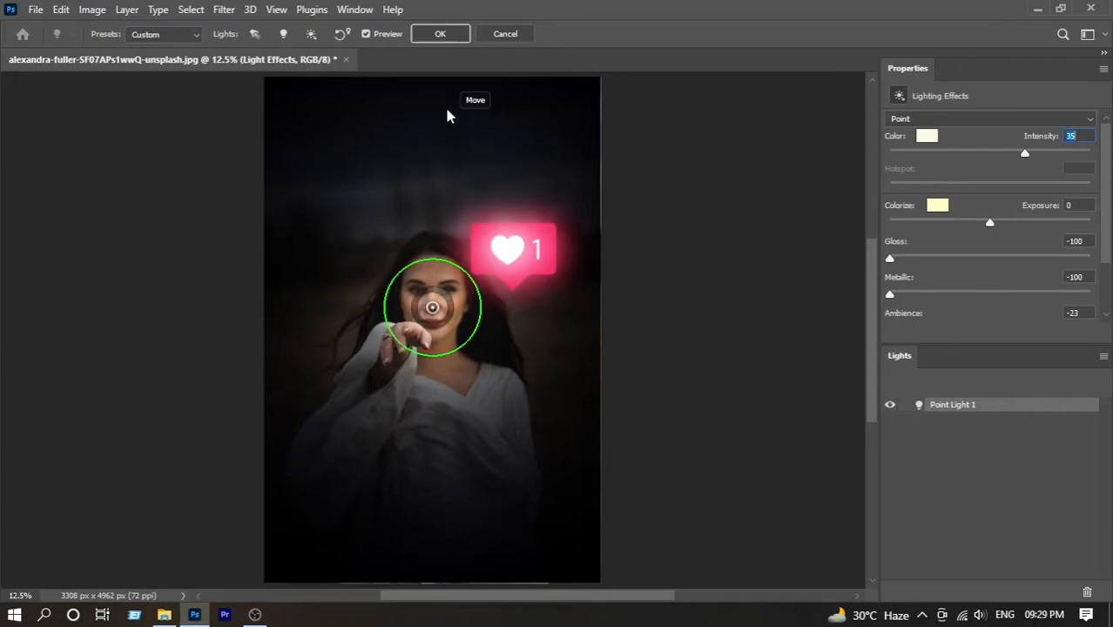
{"action": "left_click", "coordinate": [435, 35]}
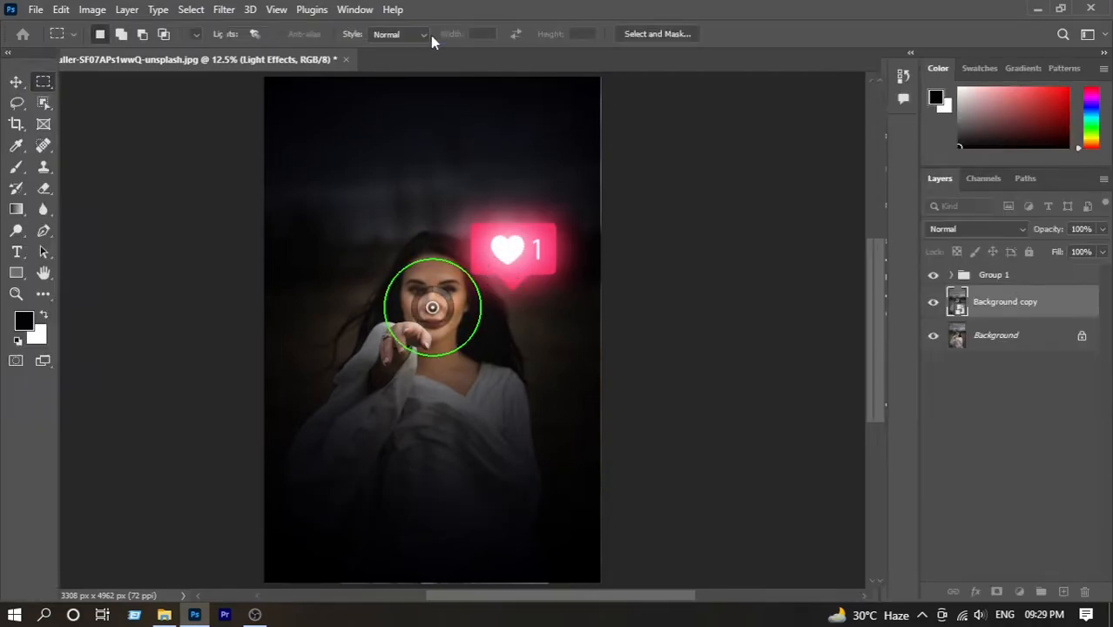
Lower the opacity of the Background copy layer to 71%.
{"action": "left_click", "coordinate": [1102, 230]}
{"action": "left_click_drag", "start_coordinate": [1099, 249], "coordinate": [1075, 276]}
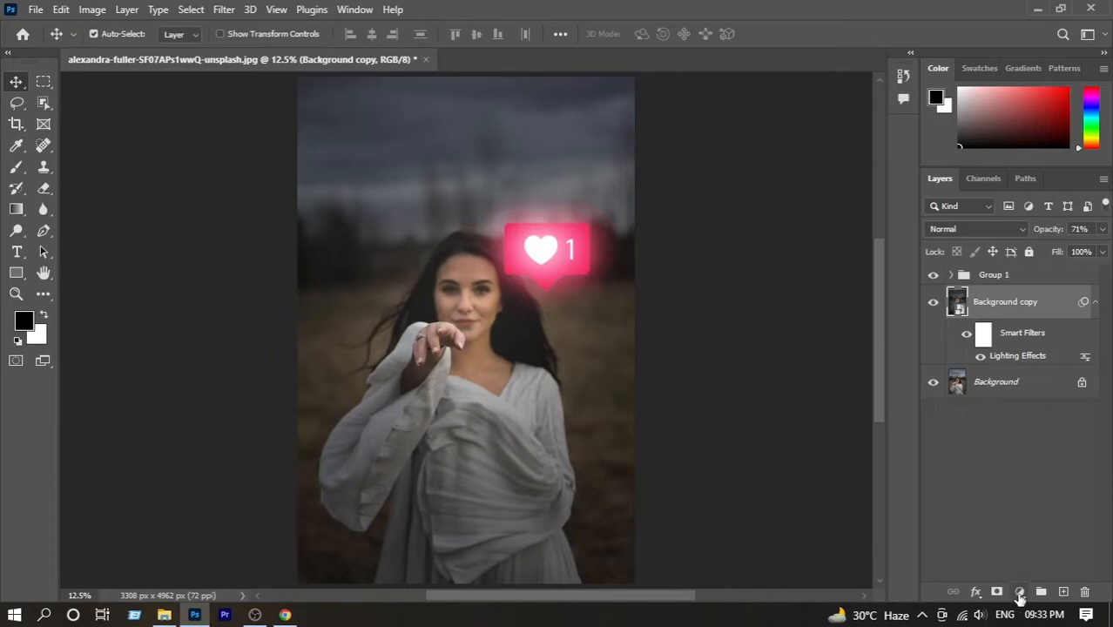
Add a Brightness/Contrast adjustment layer above the Background copy with brightness -37 and contrast 55.
{"action": "left_click", "coordinate": [1020, 593]}
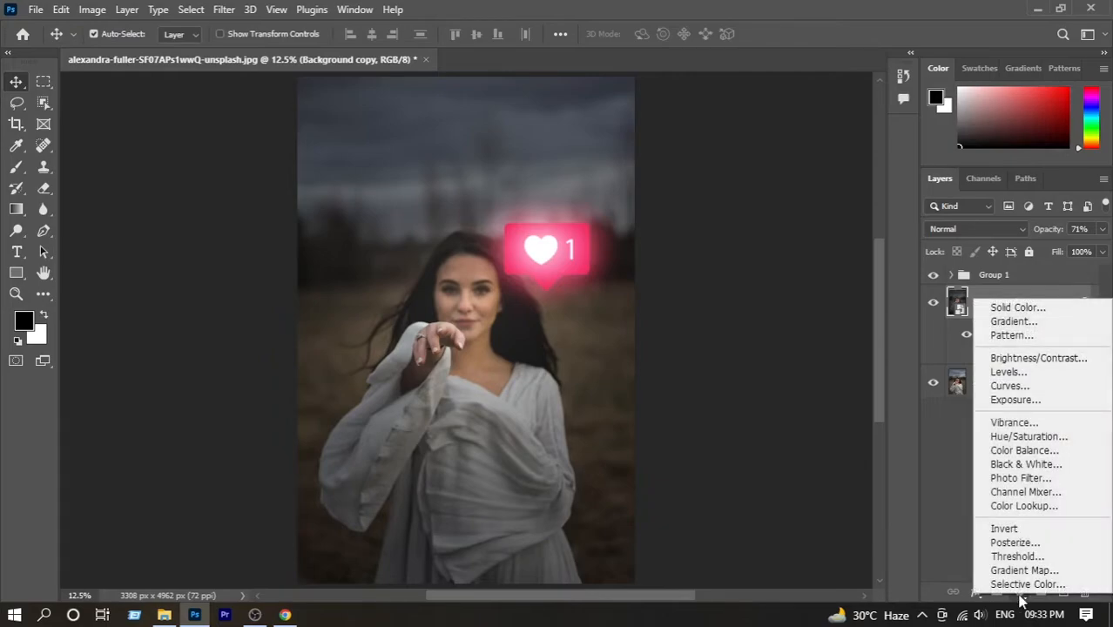
{"action": "left_click", "coordinate": [1031, 359]}
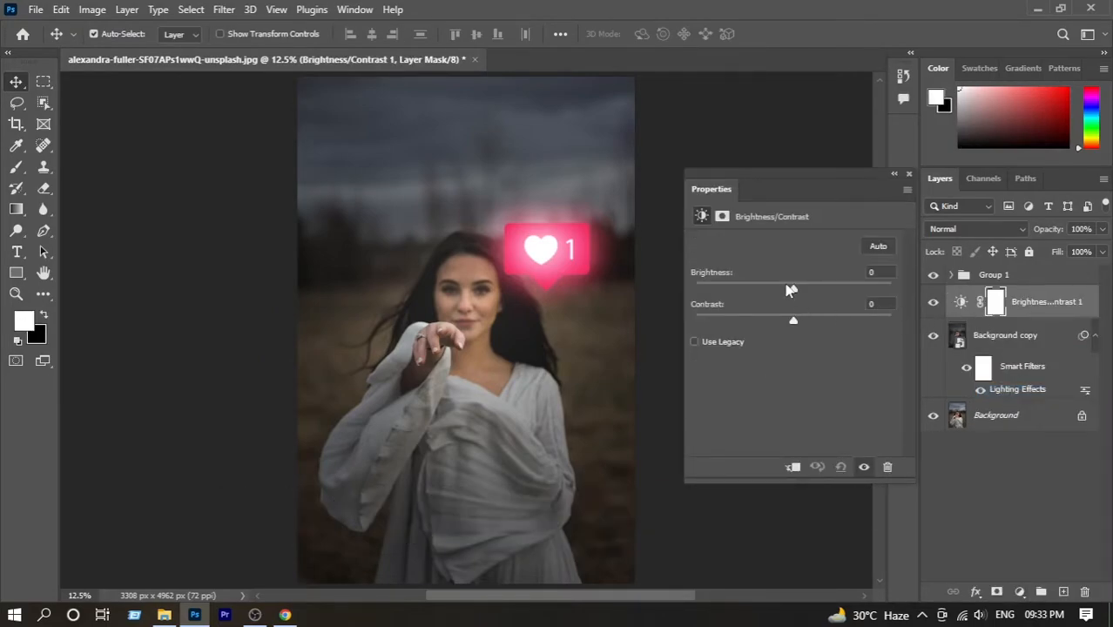
{"action": "left_click_drag", "start_coordinate": [793, 288], "coordinate": [849, 324]}
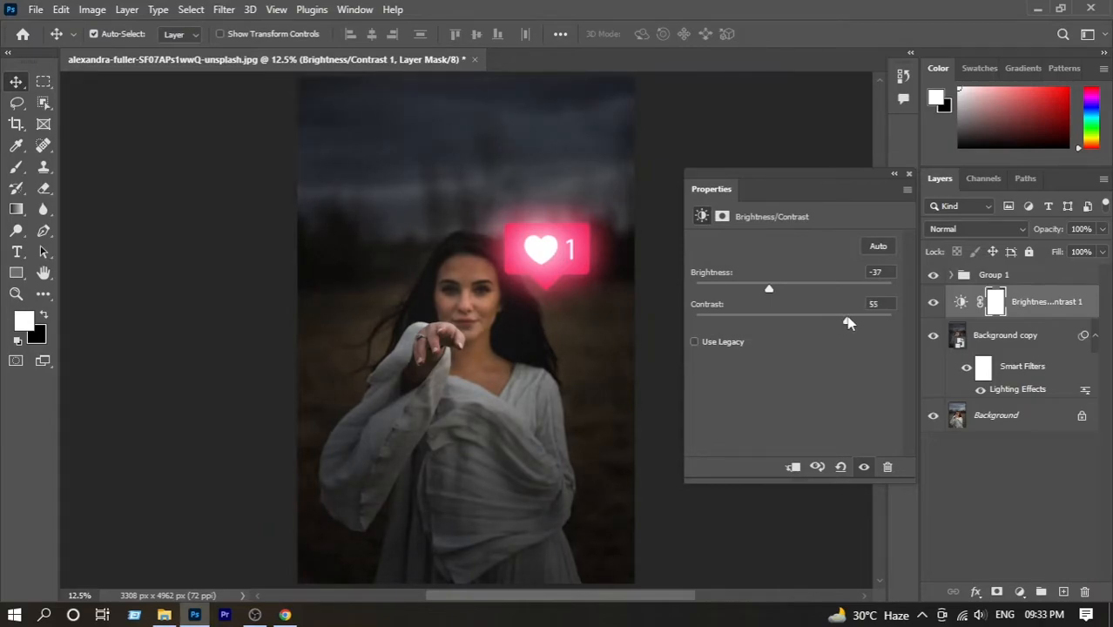
{"action": "left_click", "coordinate": [910, 174]}
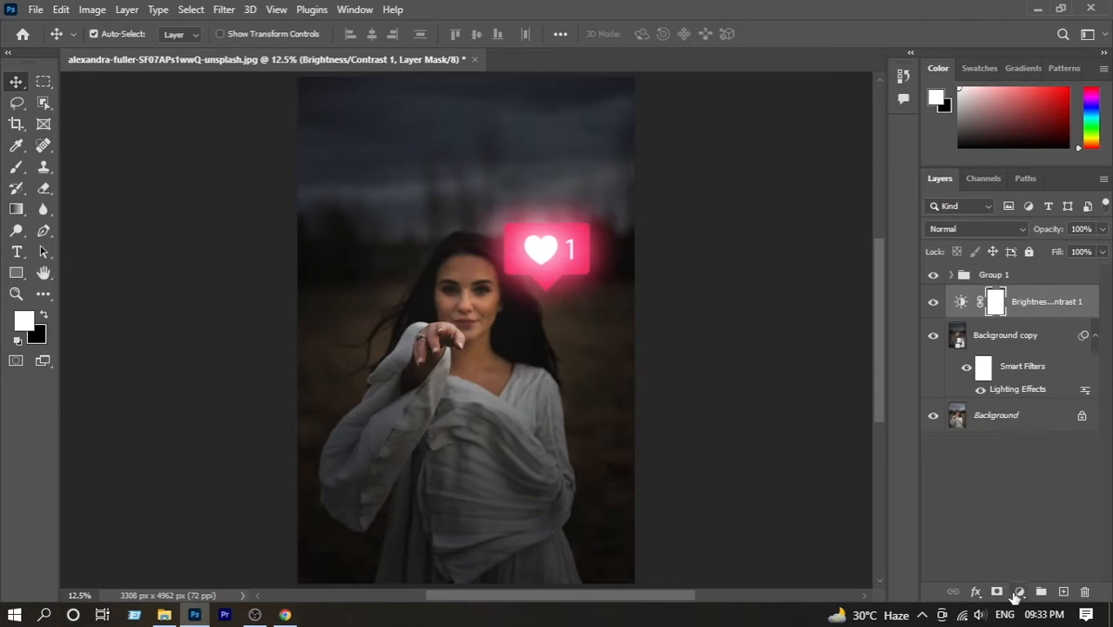
Add a Hue/Saturation adjustment layer above the Brightness/Contrast layer, enable Colorize and raise its saturation for a strong red tint.
{"action": "left_click", "coordinate": [1019, 592]}
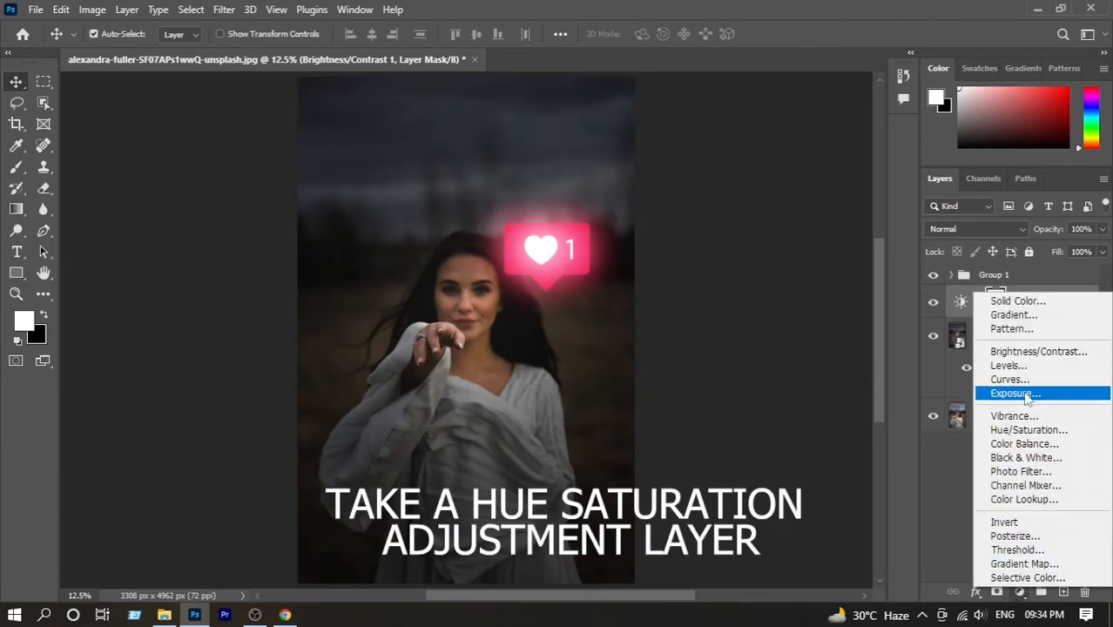
{"action": "left_click", "coordinate": [1028, 429]}
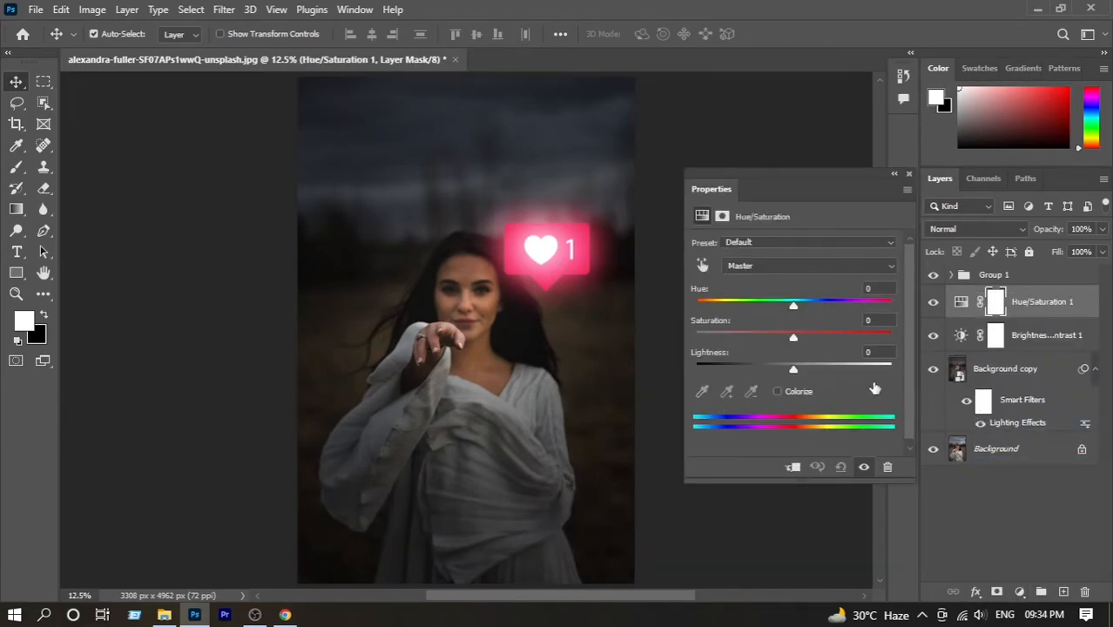
{"action": "left_click_drag", "start_coordinate": [794, 337], "coordinate": [851, 337]}
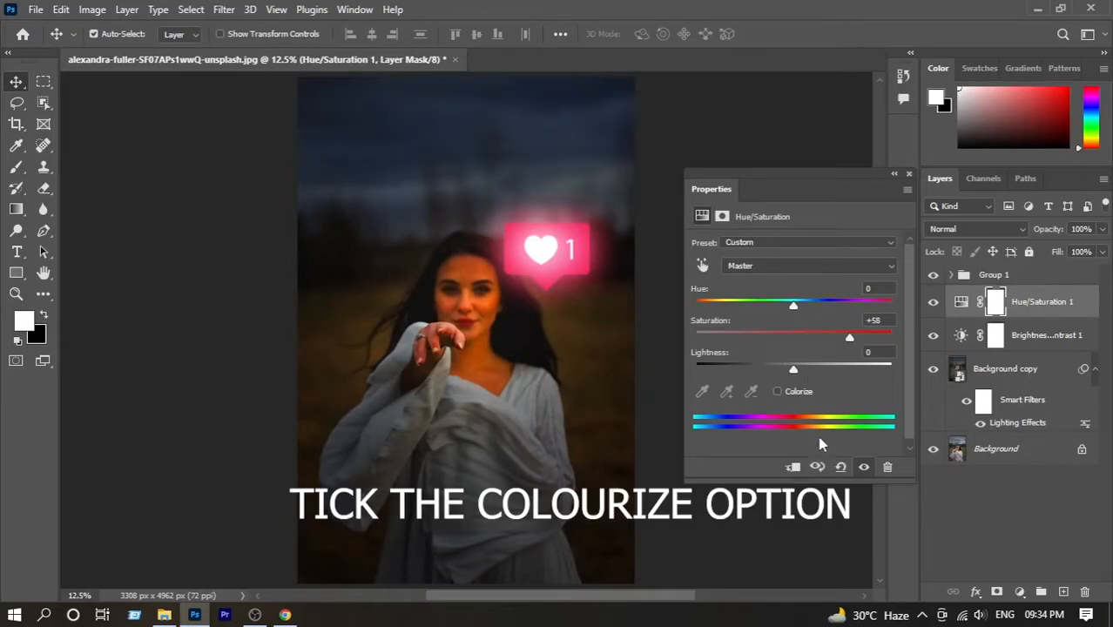
{"action": "left_click", "coordinate": [841, 467]}
{"action": "left_click", "coordinate": [778, 392]}
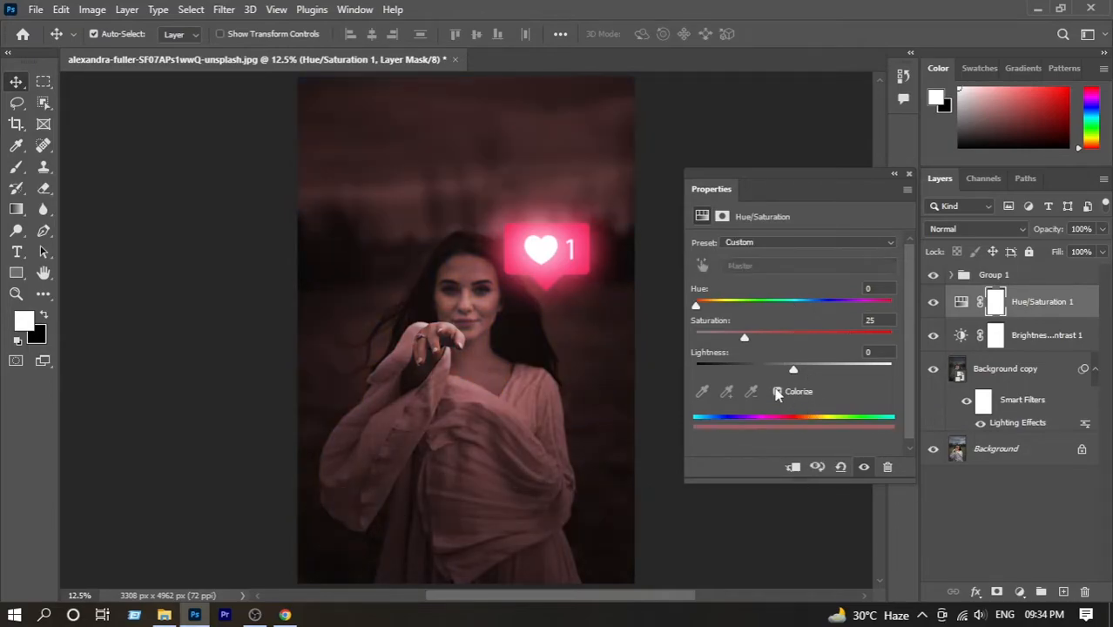
{"action": "left_click_drag", "start_coordinate": [745, 345], "coordinate": [832, 341]}
Split the Hue/Saturation layer's Underlying Layer black slider to 28 / 75 in Blend If and set the layer's blend mode to Color.
{"action": "double_click", "coordinate": [1085, 301]}
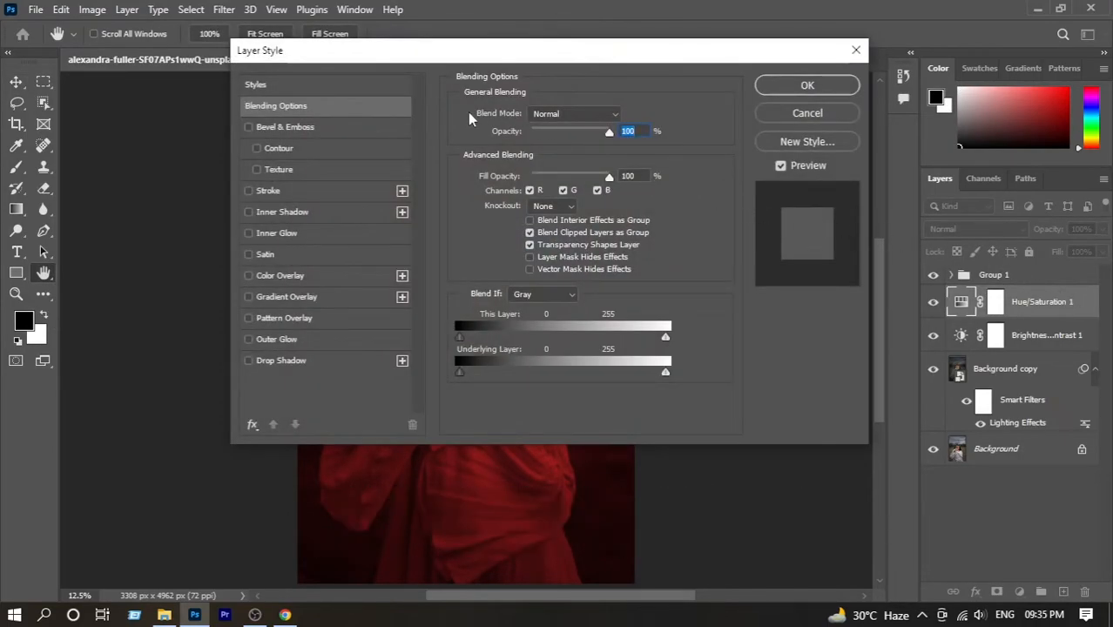
{"action": "left_click_drag", "start_coordinate": [535, 59], "coordinate": [821, 45]}
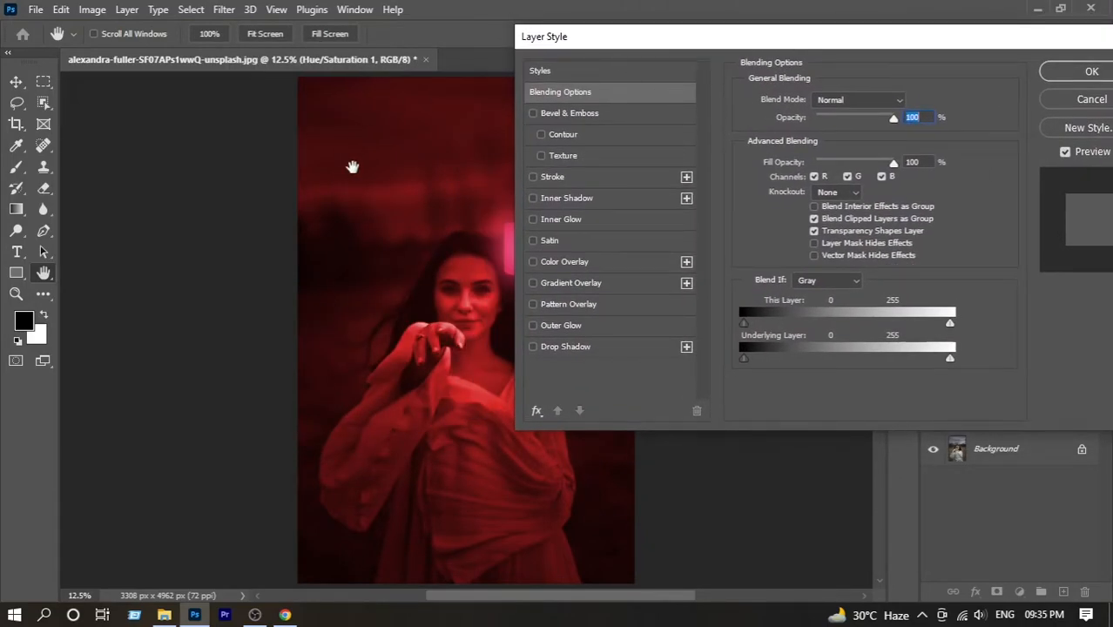
{"action": "left_click_drag", "start_coordinate": [402, 231], "coordinate": [238, 224]}
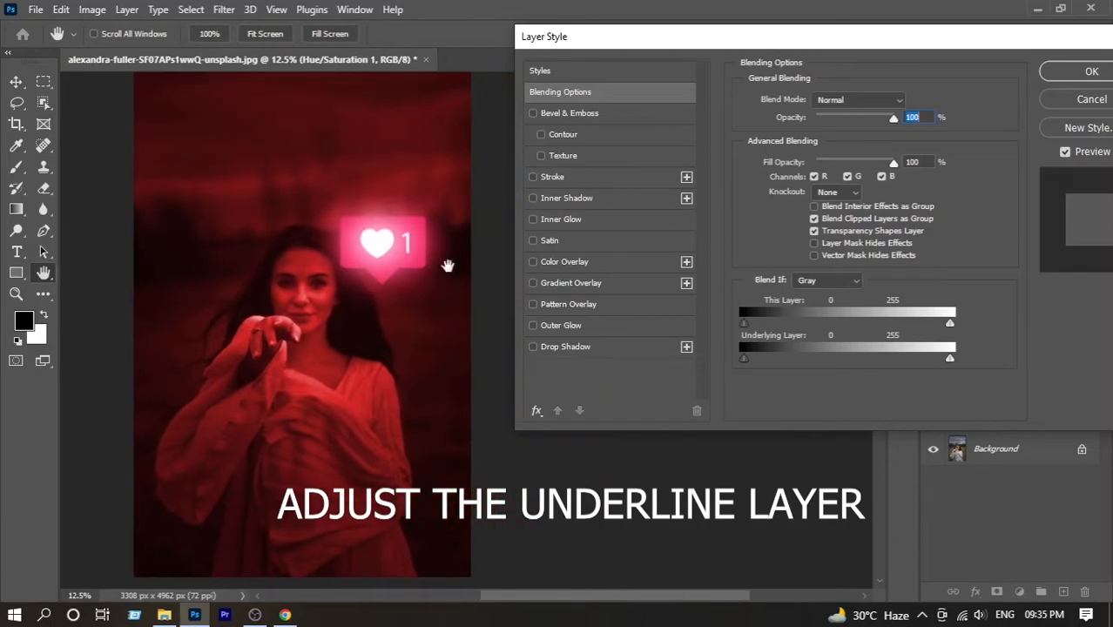
{"action": "left_click_drag", "start_coordinate": [749, 360], "coordinate": [806, 361]}
{"action": "key", "text": "alt"}
{"action": "key", "text": "alt"}
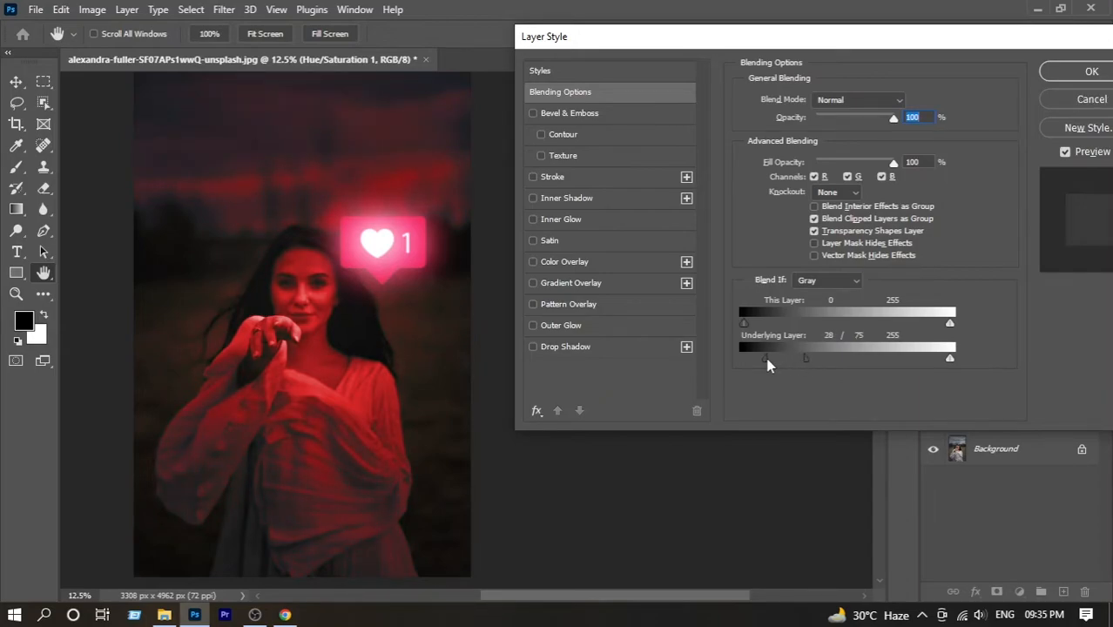
{"action": "left_click", "coordinate": [1093, 72]}
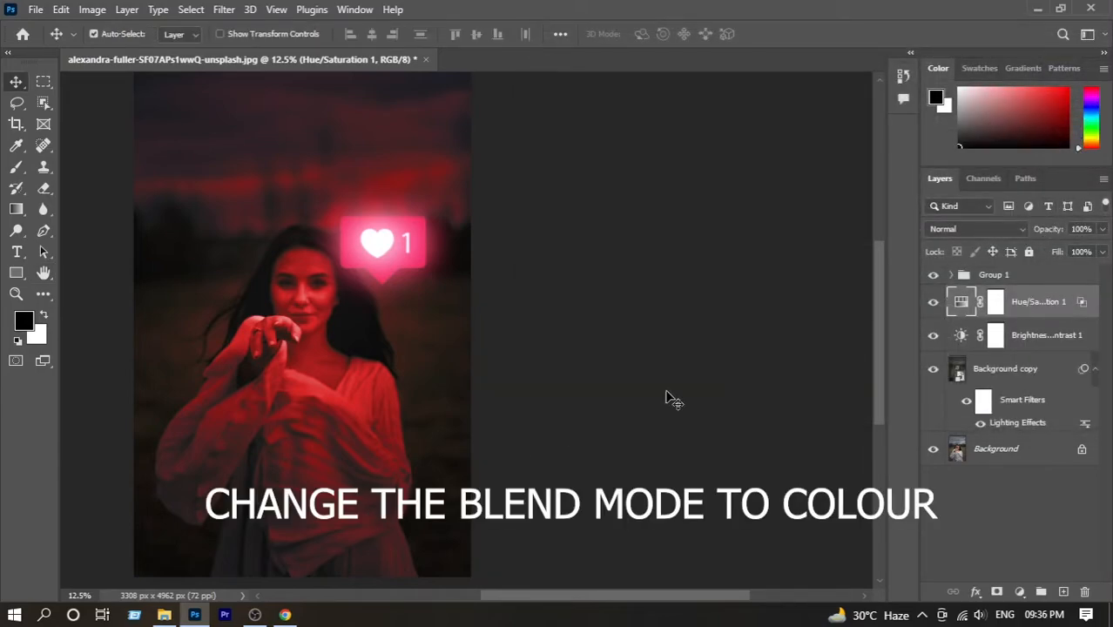
{"action": "left_click", "coordinate": [954, 226]}
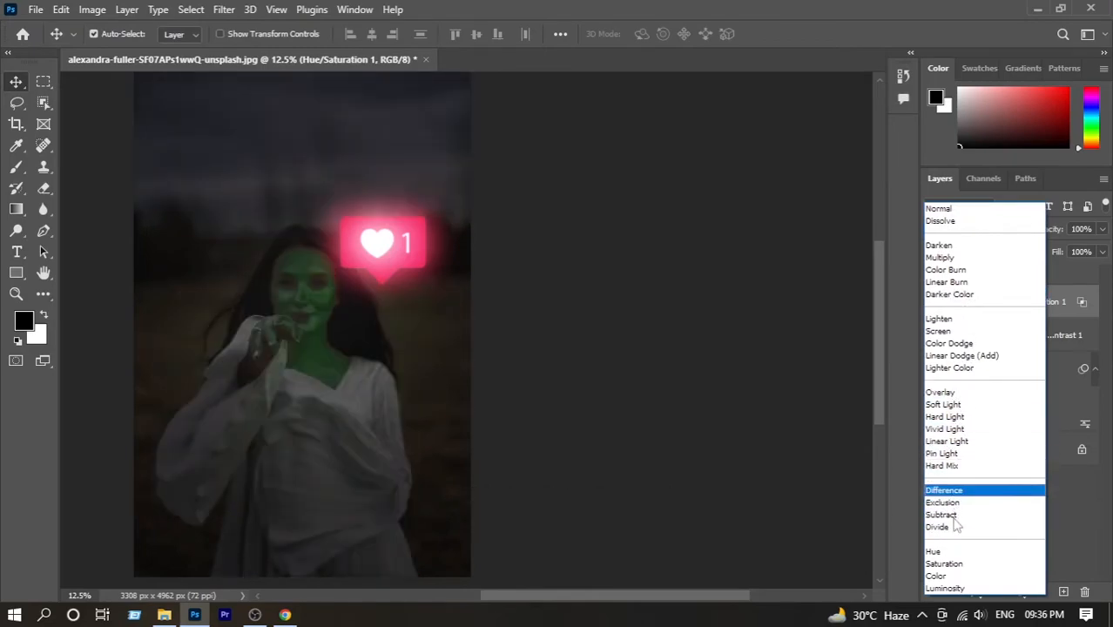
{"action": "left_click", "coordinate": [952, 577]}
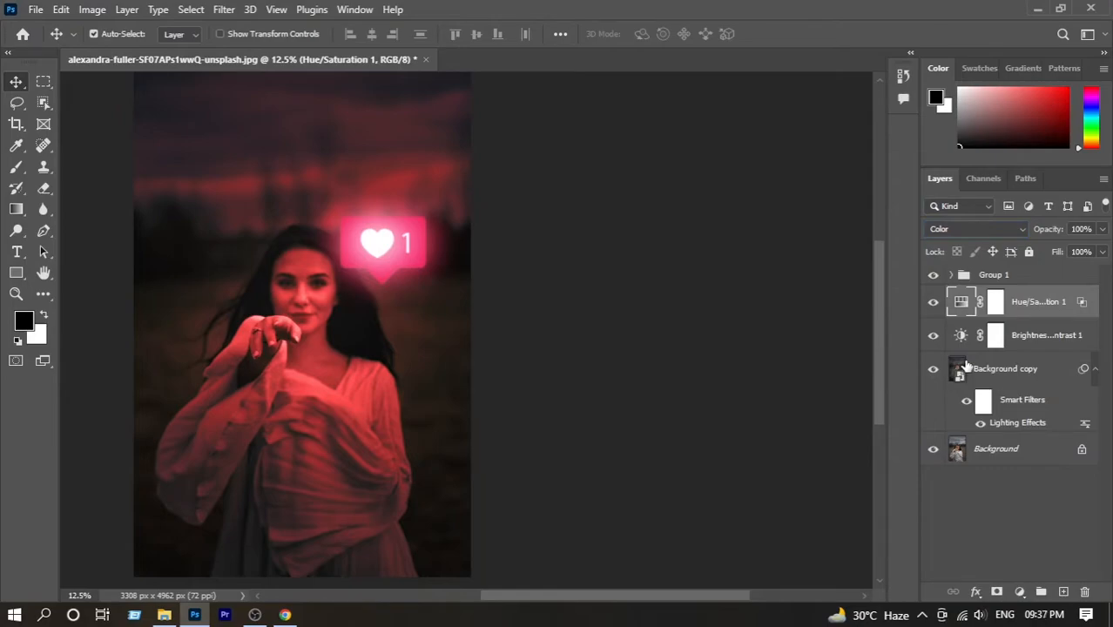
Paint black over the sky on the Hue/Saturation layer's mask with a soft 861 px brush to remove the red tint there.
{"action": "left_click", "coordinate": [1000, 305]}
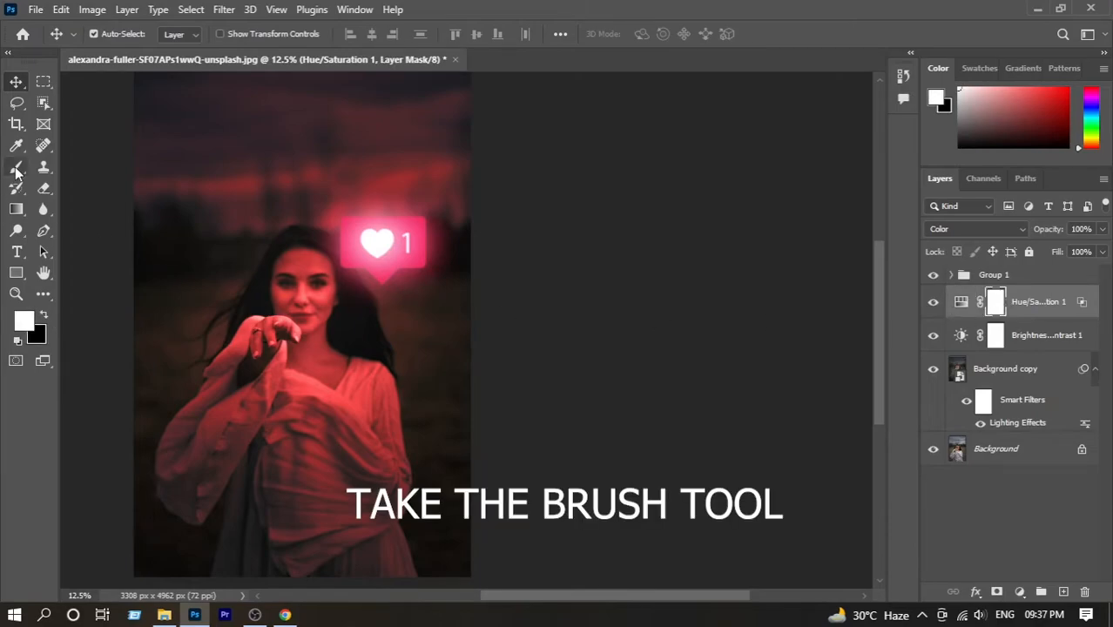
{"action": "left_click", "coordinate": [17, 167]}
{"action": "right_click", "coordinate": [192, 165]}
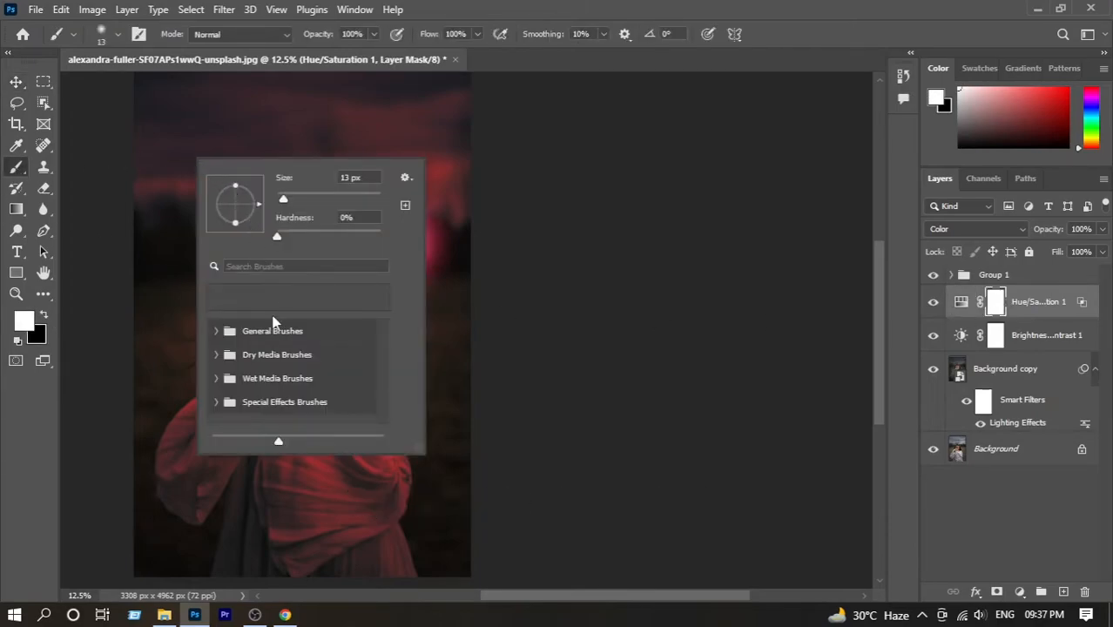
{"action": "left_click", "coordinate": [215, 330]}
{"action": "left_click", "coordinate": [270, 370]}
{"action": "right_click", "coordinate": [277, 175], "text": "alt"}
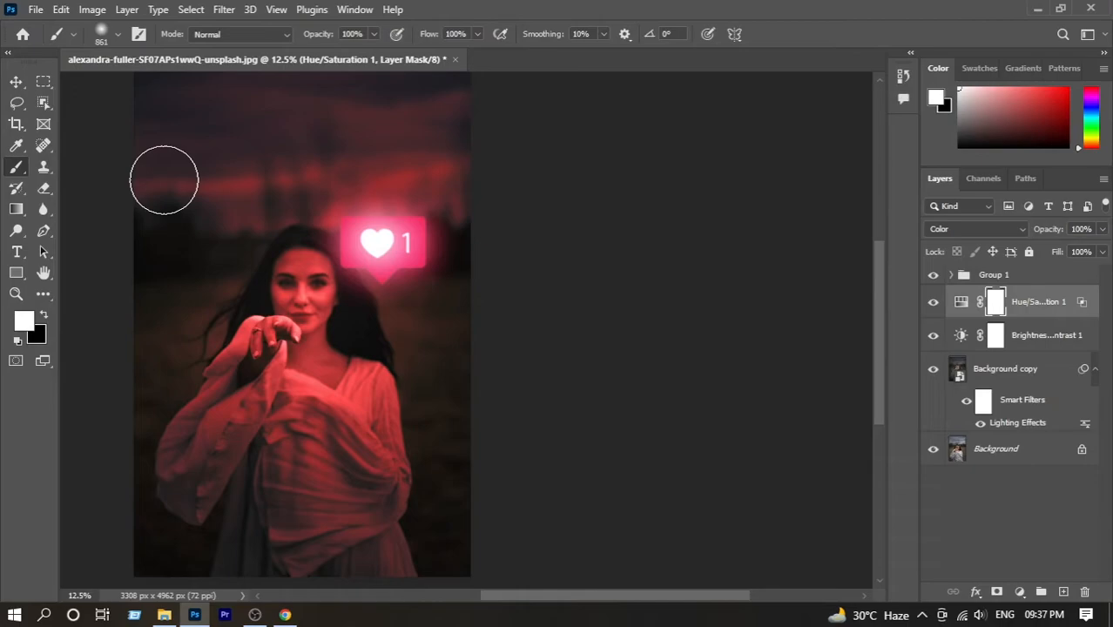
{"action": "key", "text": "x"}
{"action": "mouse_move", "coordinate": [194, 216]}
{"action": "left_mouse_down"}
{"action": "mouse_move", "coordinate": [220, 164]}
{"action": "mouse_move", "coordinate": [172, 187]}
{"action": "left_mouse_up"}
{"action": "mouse_move", "coordinate": [364, 169]}
{"action": "left_mouse_down"}
{"action": "mouse_move", "coordinate": [169, 176]}
{"action": "mouse_move", "coordinate": [190, 121]}
{"action": "mouse_move", "coordinate": [235, 118]}
{"action": "mouse_move", "coordinate": [143, 111]}
{"action": "mouse_move", "coordinate": [378, 117]}
{"action": "mouse_move", "coordinate": [248, 99]}
{"action": "mouse_move", "coordinate": [520, 104]}
{"action": "mouse_move", "coordinate": [414, 111]}
{"action": "mouse_move", "coordinate": [251, 155]}
{"action": "mouse_move", "coordinate": [453, 134]}
{"action": "mouse_move", "coordinate": [156, 202]}
{"action": "mouse_move", "coordinate": [189, 198]}
{"action": "mouse_move", "coordinate": [164, 266]}
{"action": "mouse_move", "coordinate": [173, 298]}
{"action": "mouse_move", "coordinate": [147, 301]}
{"action": "mouse_move", "coordinate": [140, 319]}
{"action": "mouse_move", "coordinate": [273, 193]}
{"action": "mouse_move", "coordinate": [470, 192]}
{"action": "mouse_move", "coordinate": [375, 174]}
{"action": "mouse_move", "coordinate": [420, 175]}
{"action": "mouse_move", "coordinate": [482, 224]}
{"action": "mouse_move", "coordinate": [467, 261]}
{"action": "mouse_move", "coordinate": [467, 109]}
{"action": "mouse_move", "coordinate": [389, 128]}
{"action": "mouse_move", "coordinate": [217, 223]}
{"action": "mouse_move", "coordinate": [182, 292]}
{"action": "mouse_move", "coordinate": [297, 177]}
{"action": "mouse_move", "coordinate": [428, 196]}
{"action": "left_mouse_up"}
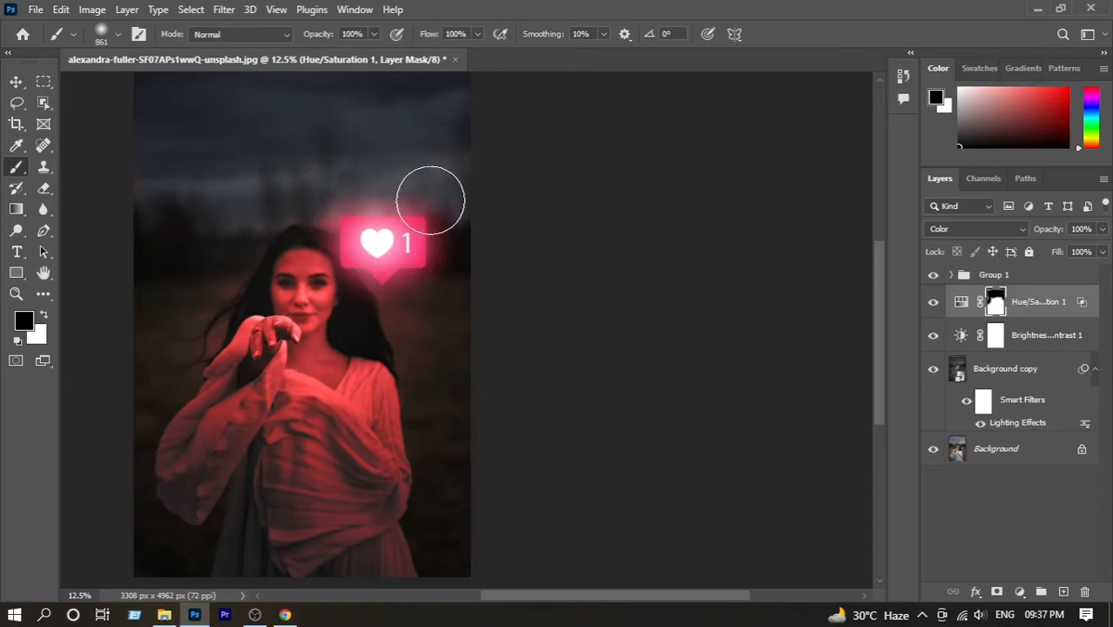
{"action": "left_click_drag", "start_coordinate": [571, 248], "coordinate": [472, 294]}
Add a Hue/Saturation adjustment layer clipped to Group 1, with Colorize enabled and saturation 82.
{"action": "left_click", "coordinate": [1006, 275]}
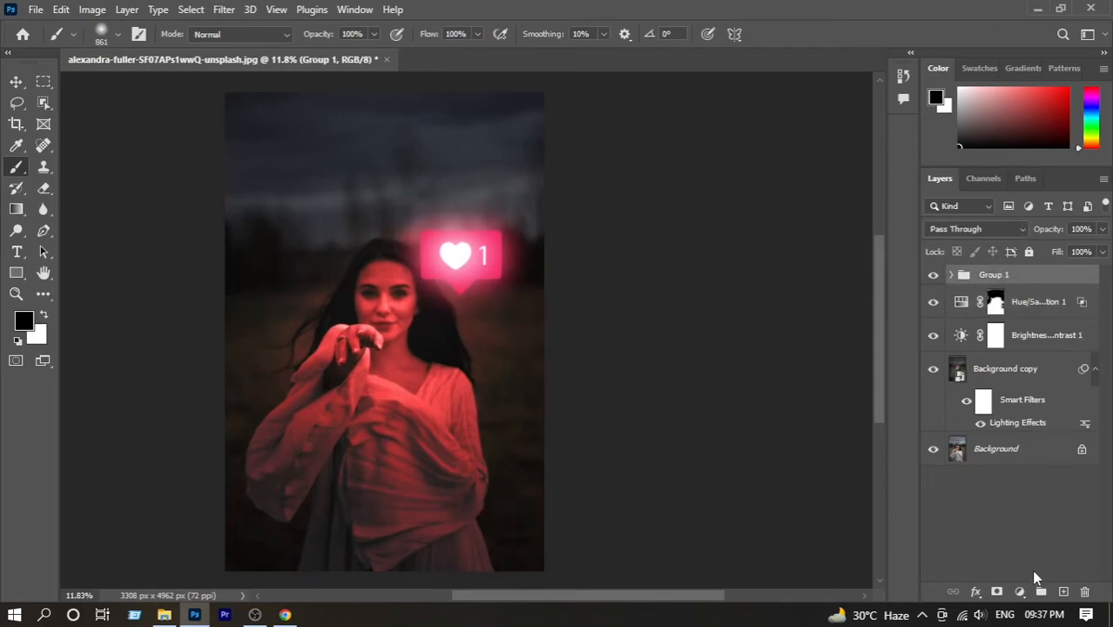
{"action": "left_click", "coordinate": [1020, 590]}
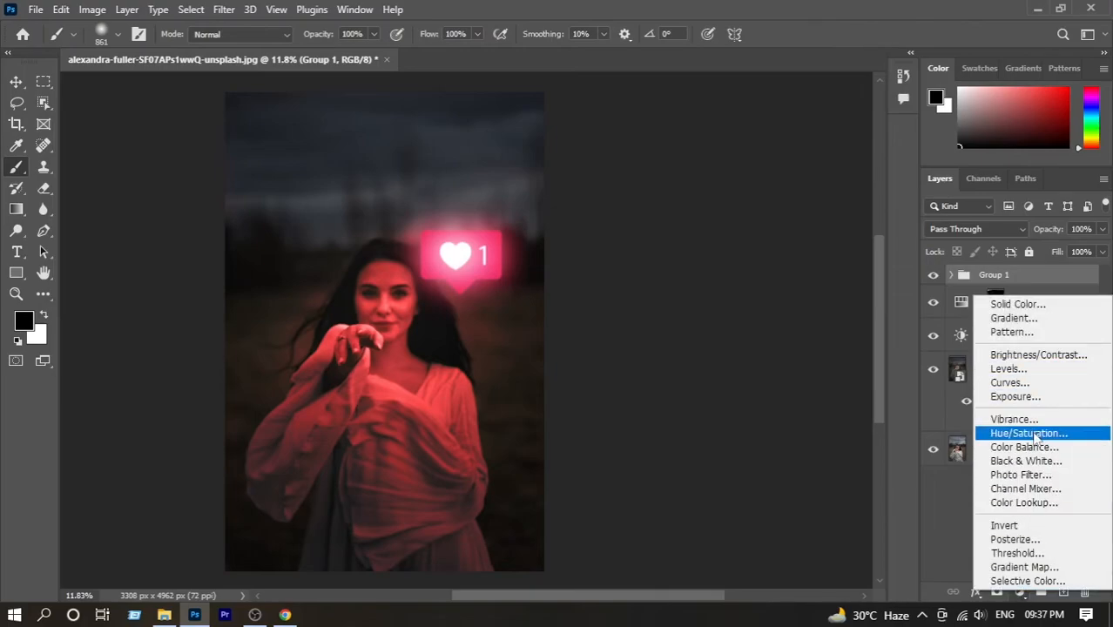
{"action": "left_click", "coordinate": [1028, 433]}
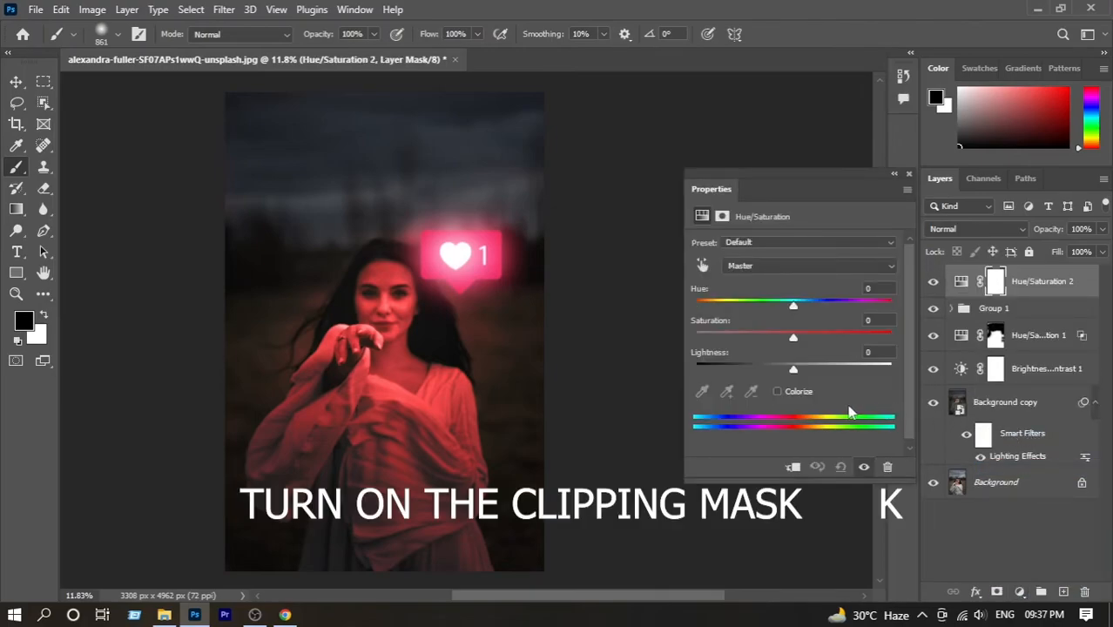
{"action": "left_click", "coordinate": [793, 469]}
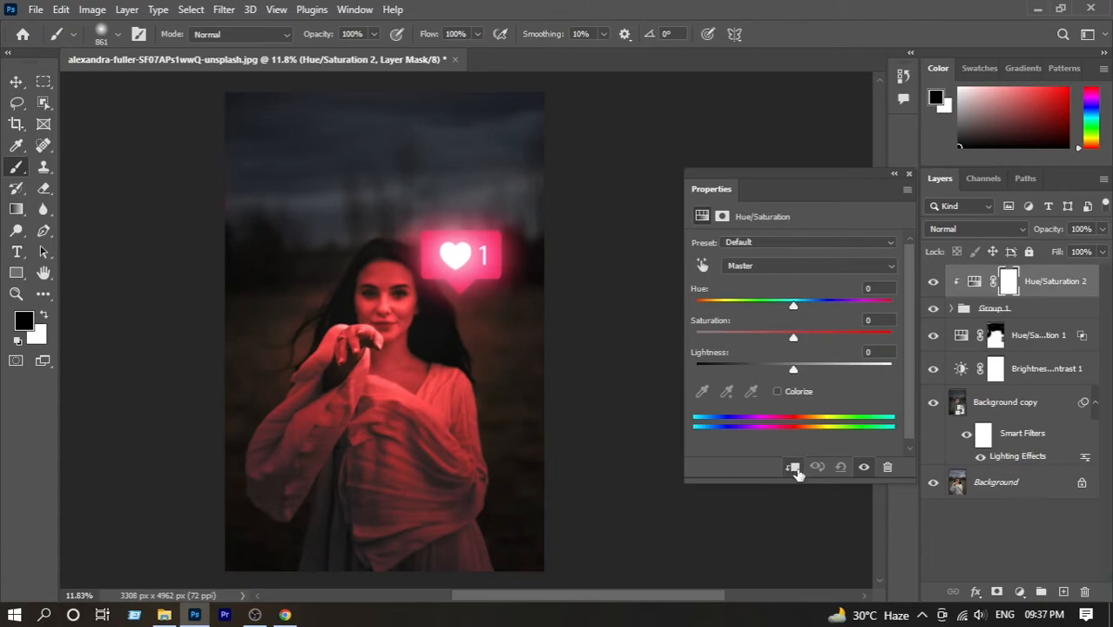
{"action": "left_click", "coordinate": [777, 392]}
{"action": "left_click_drag", "start_coordinate": [744, 337], "coordinate": [858, 338]}
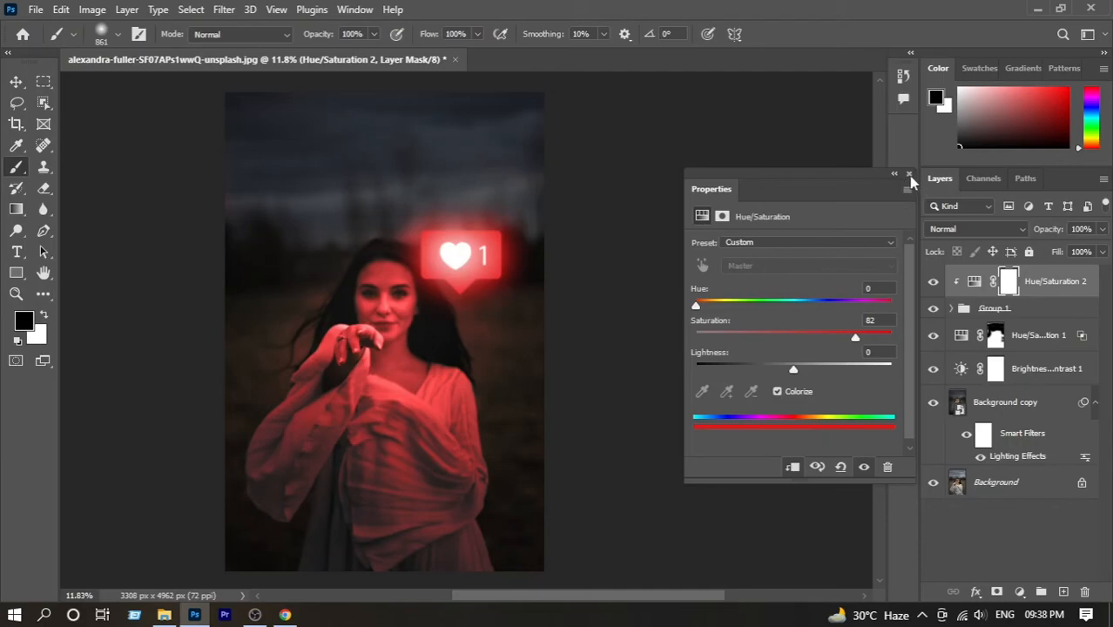
{"action": "left_click", "coordinate": [911, 178]}
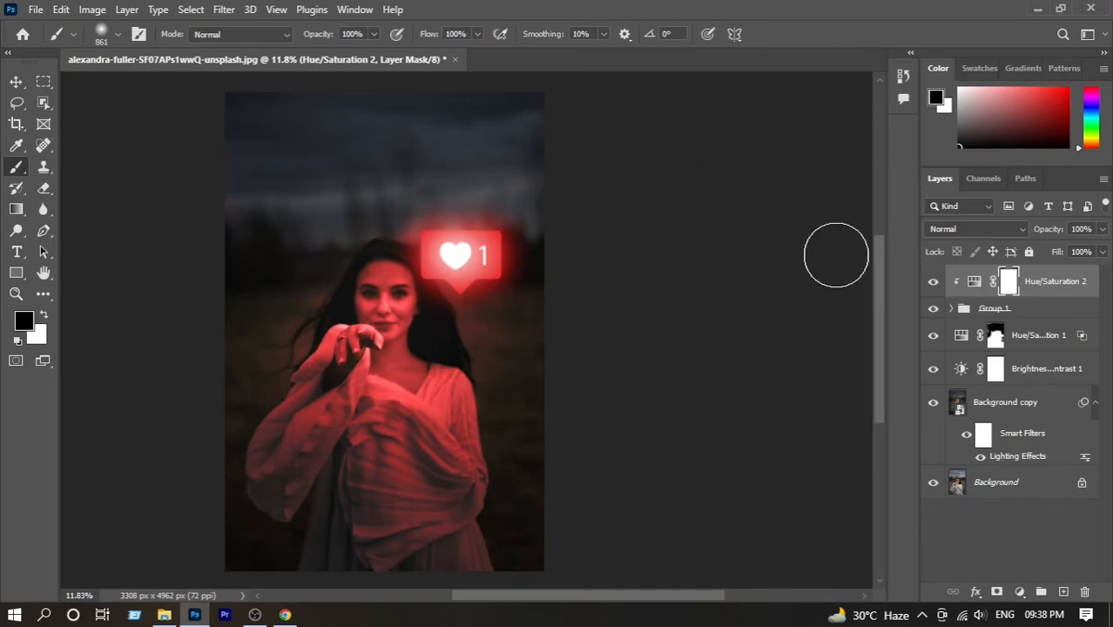